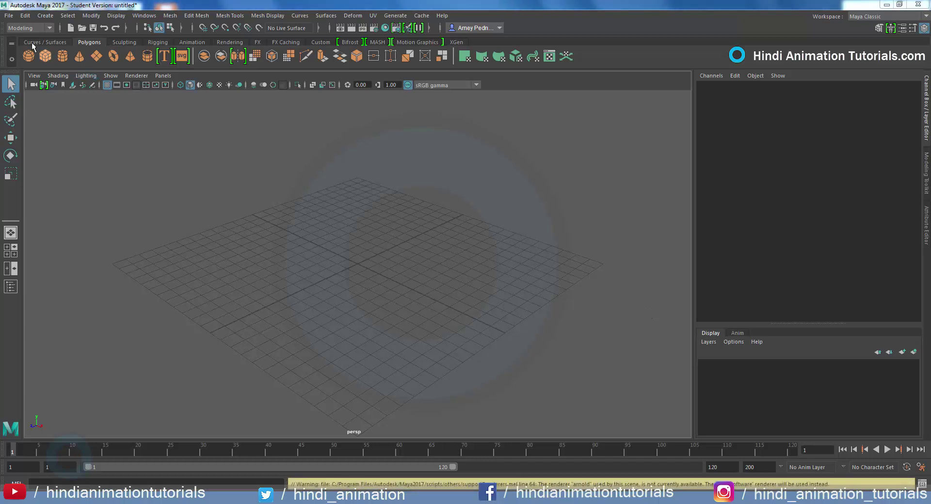
# Open the scene Hierarchy_hand.mb without saving the current untitled scene
pyautogui.click(10, 18)
pyautogui.click(19, 43)
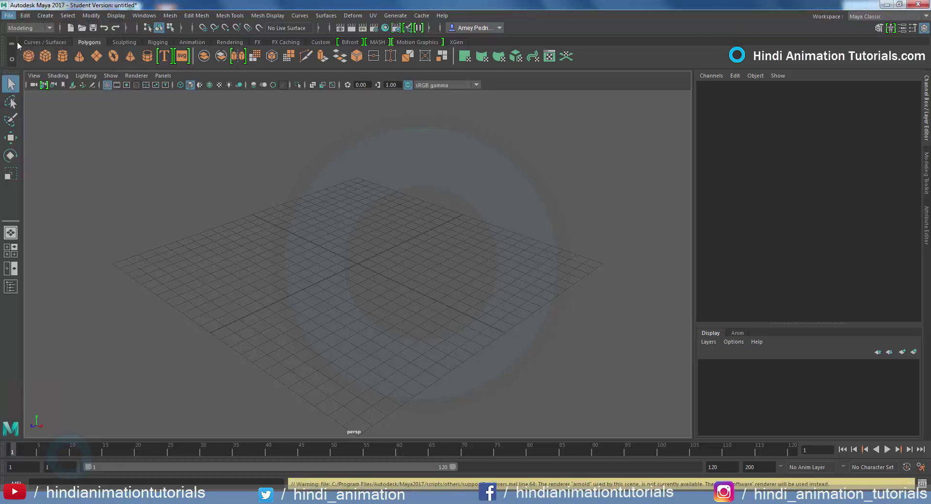
pyautogui.click(185, 93)
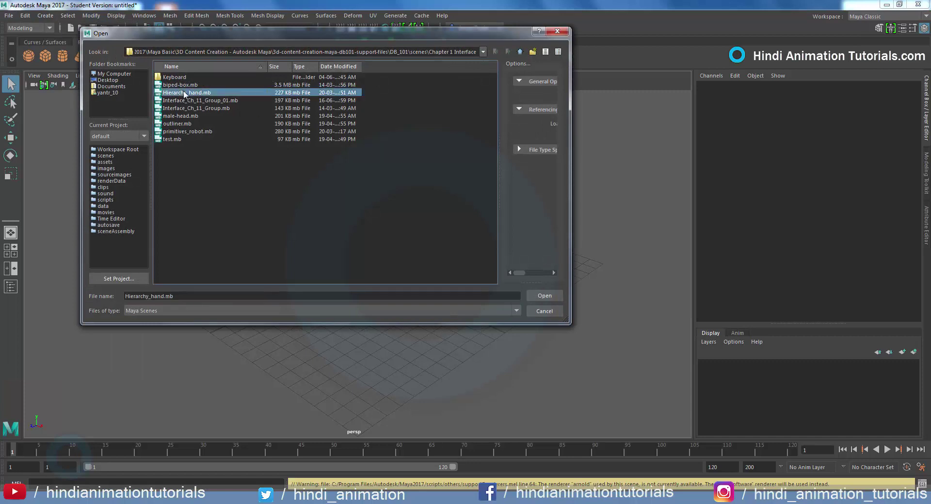
pyautogui.click(544, 296)
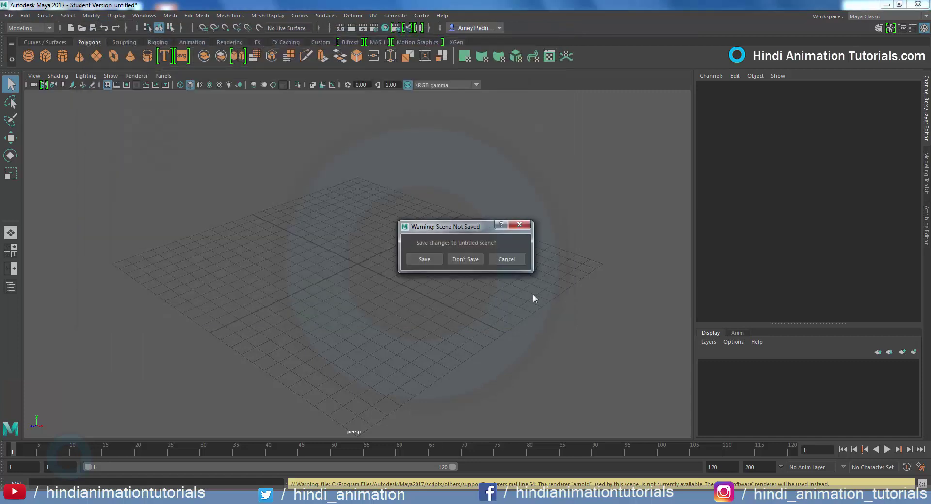
pyautogui.click(465, 259)
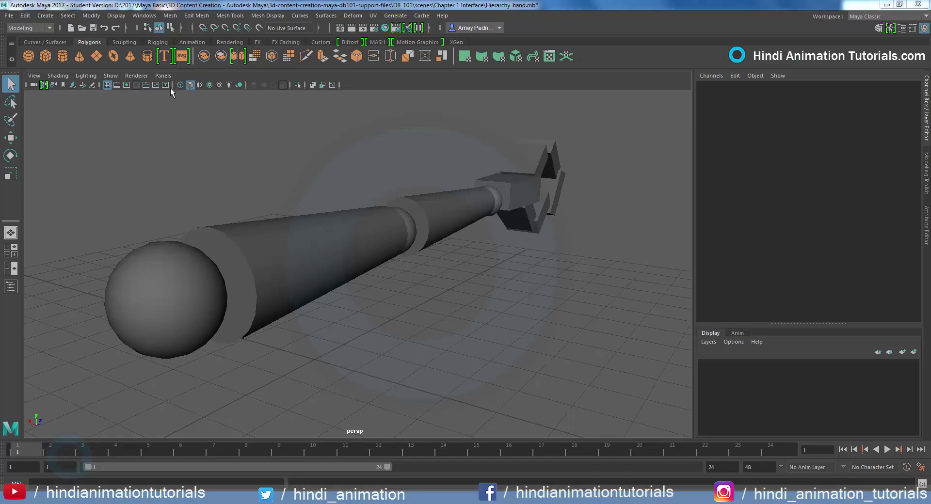
# Change the viewport arrangement to the Three Panes Split Bottom layout
pyautogui.click(157, 77)
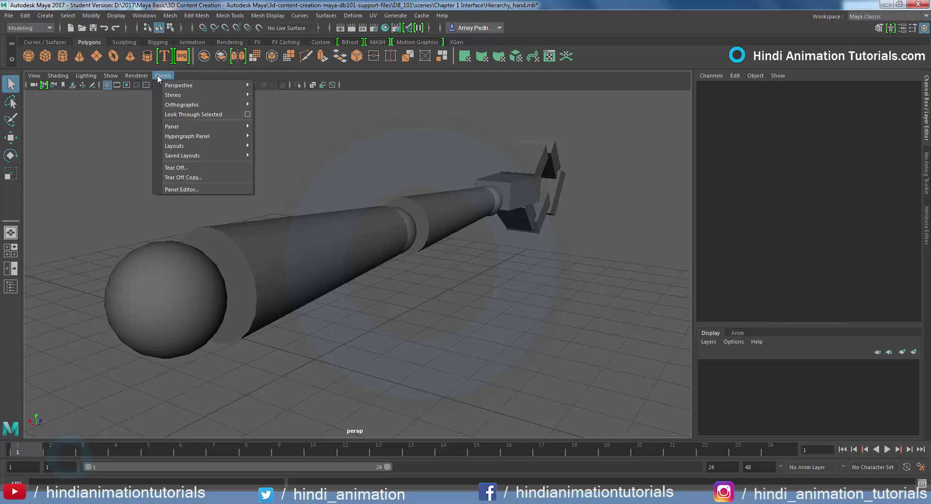
pyautogui.moveTo(170, 147)
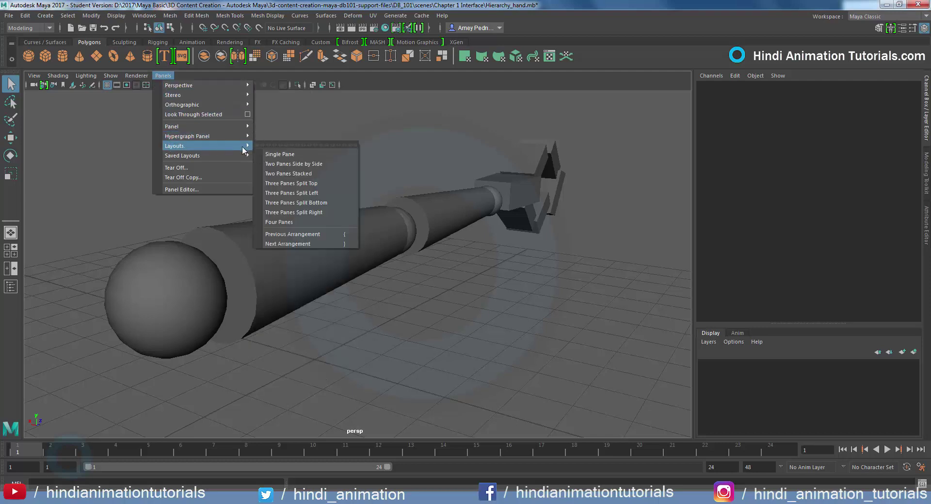
pyautogui.click(329, 203)
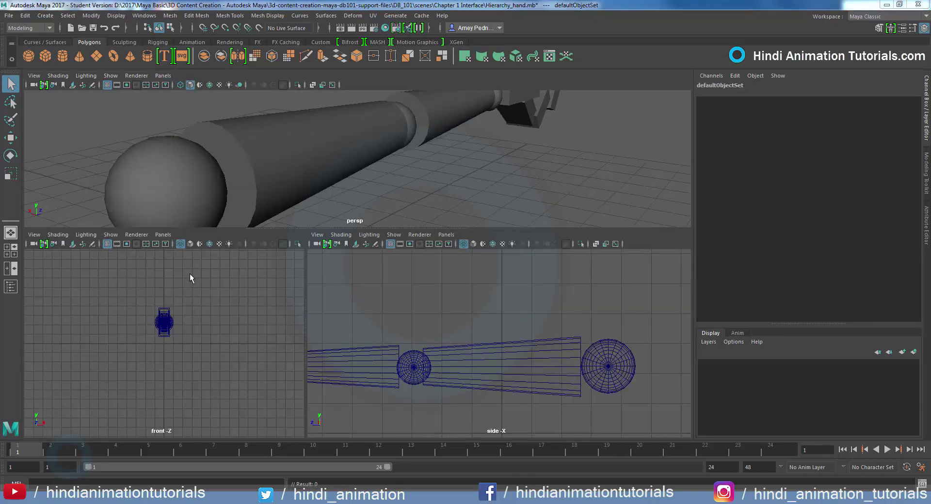
# Show the Outliner in place of the front view pane
pyautogui.click(163, 235)
pyautogui.moveTo(172, 285)
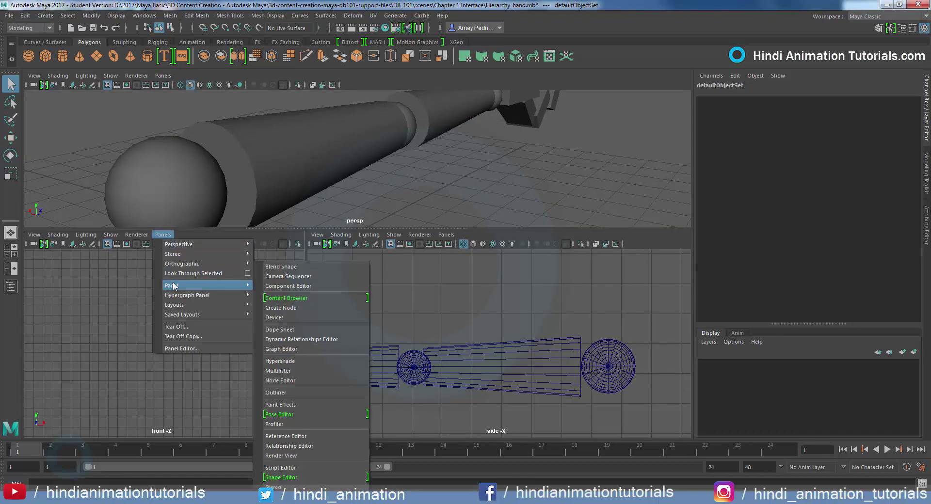
pyautogui.click(293, 393)
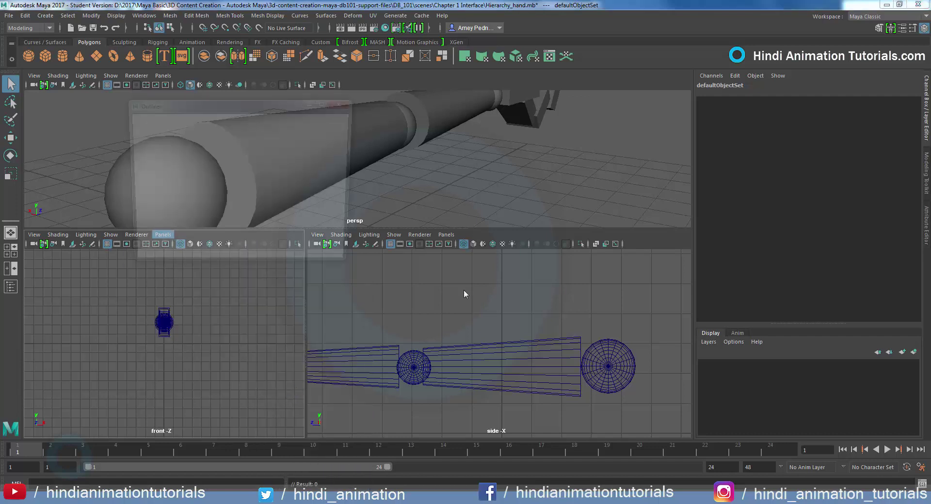
# Show the Hypergraph hierarchy in place of the side view pane and frame all its nodes
pyautogui.click(446, 235)
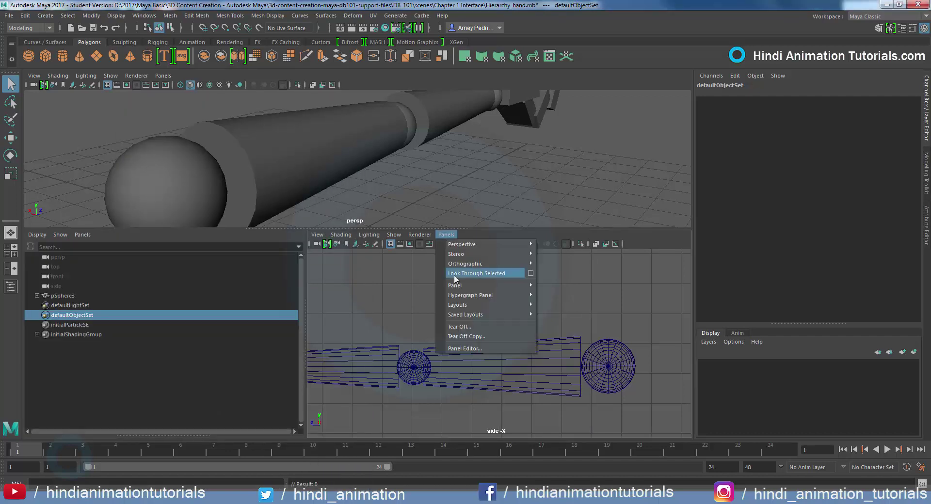
pyautogui.moveTo(460, 297)
pyautogui.click(569, 294)
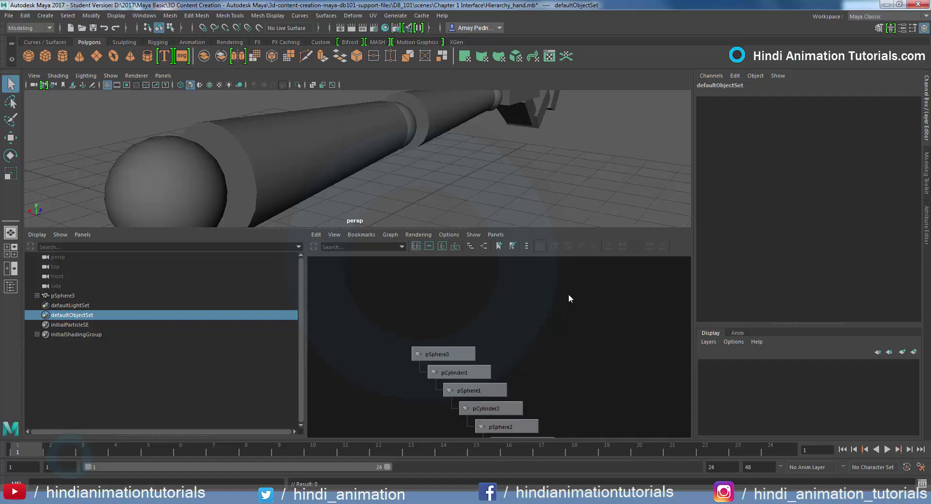
pyautogui.click(416, 246)
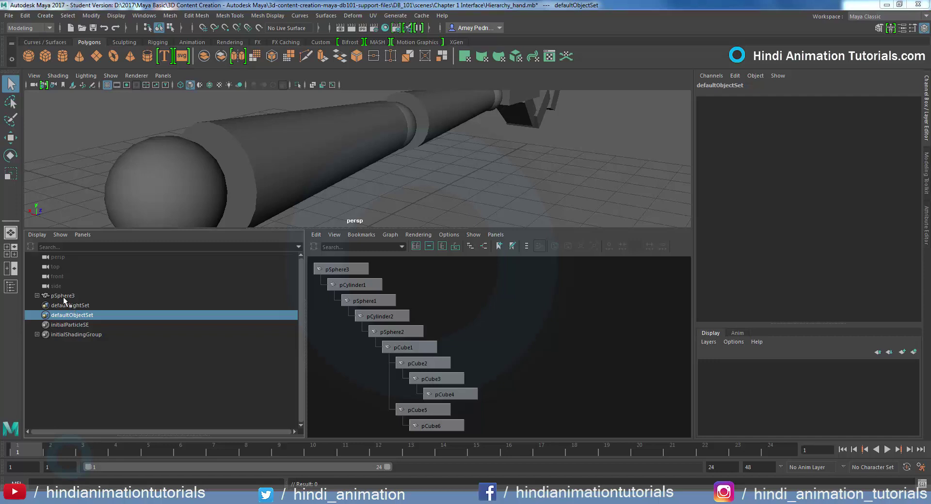
# Expand the pSphere3 hierarchy in the Outliner down to pCube4 and pCube6, and clear the selection
pyautogui.click(37, 296)
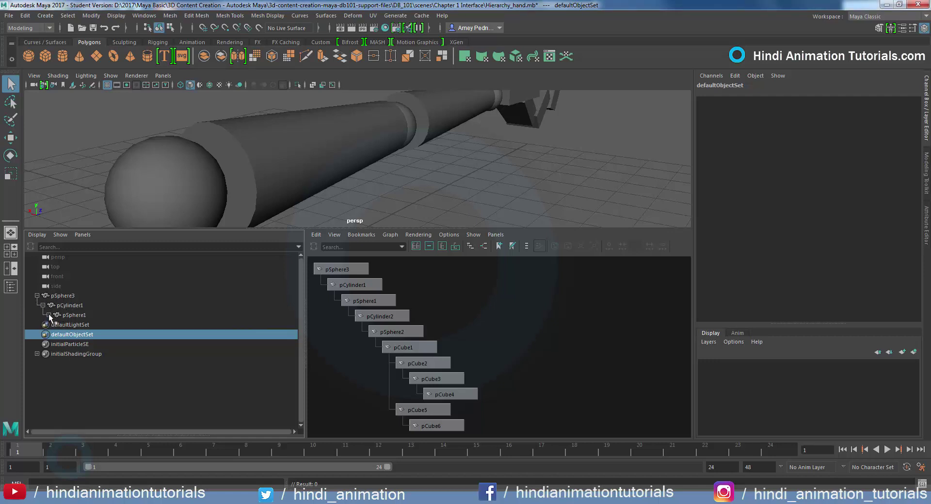
pyautogui.click(49, 315)
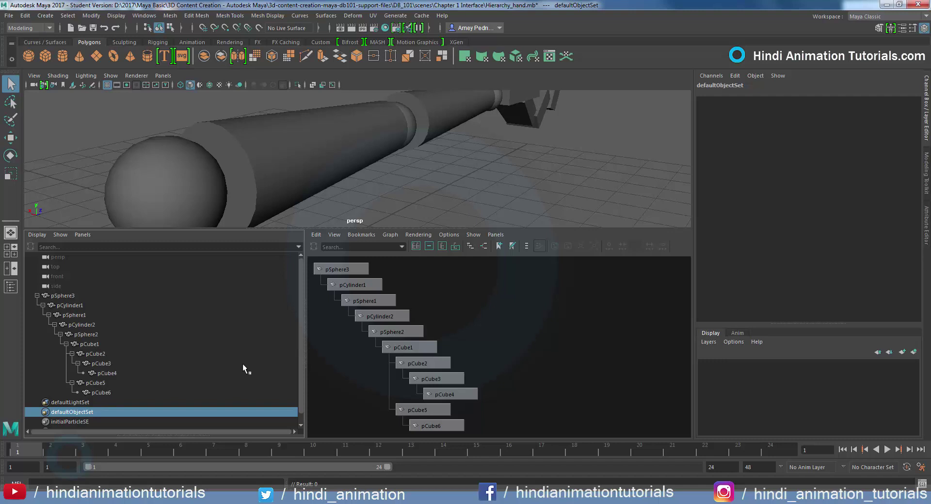
pyautogui.click(395, 177)
pyautogui.scroll(-5, 383, 175)
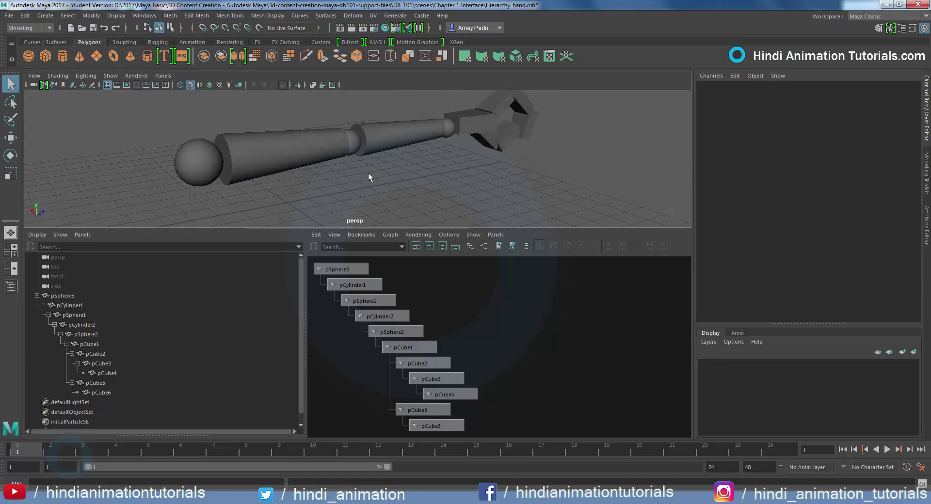
pyautogui.keyDown('alt'); pyautogui.moveTo(368, 173); pyautogui.dragTo(367, 191, button='middle'); pyautogui.keyUp('alt')
pyautogui.keyDown('alt'); pyautogui.moveTo(367, 190); pyautogui.dragTo(366, 183); pyautogui.keyUp('alt')
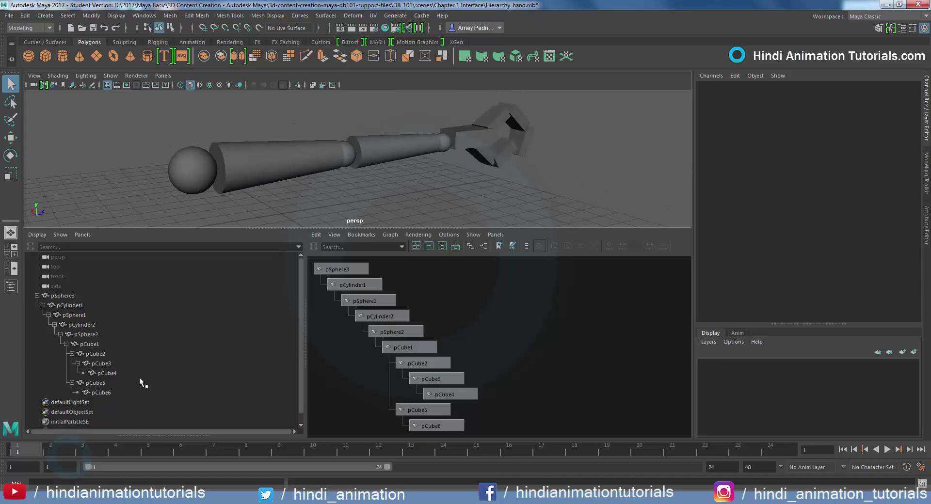
# Select pCylinder2 and then the root pSphere3 in the Outliner to compare which child objects each one highlights
pyautogui.click(81, 327)
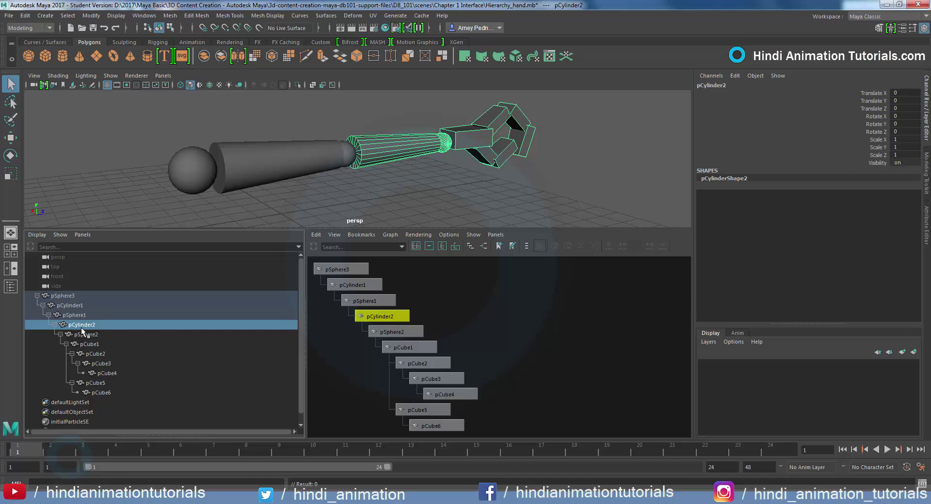
pyautogui.moveTo(401, 188)
pyautogui.keyDown('alt'); pyautogui.mouseDown()
pyautogui.moveTo(373, 185)
pyautogui.moveTo(397, 194)
pyautogui.mouseUp(); pyautogui.keyUp('alt')
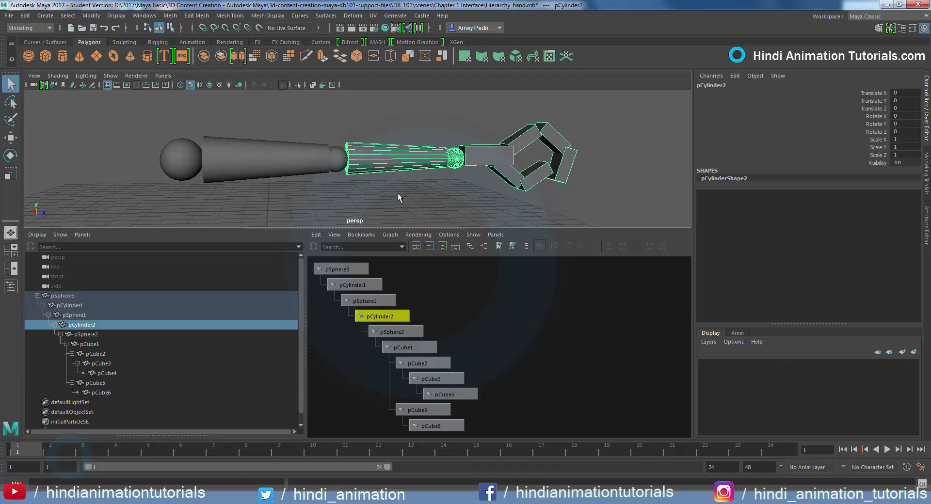
pyautogui.click(71, 297)
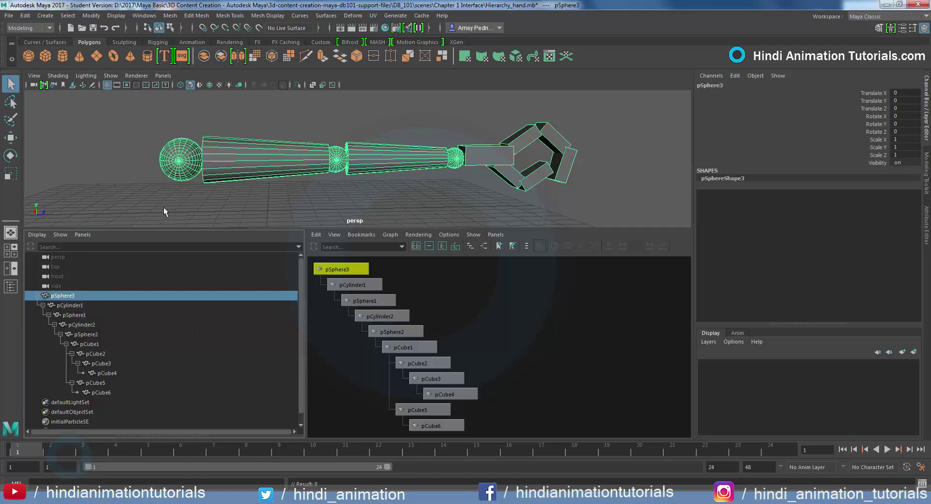
# Test the upper-arm hierarchy by moving pCylinder1 up about 0.278 units in Y, and undo the move
pyautogui.moveTo(166, 207)
pyautogui.keyDown('alt'); pyautogui.mouseDown()
pyautogui.moveTo(182, 202)
pyautogui.moveTo(155, 204)
pyautogui.mouseUp(); pyautogui.keyUp('alt')
pyautogui.press('w')
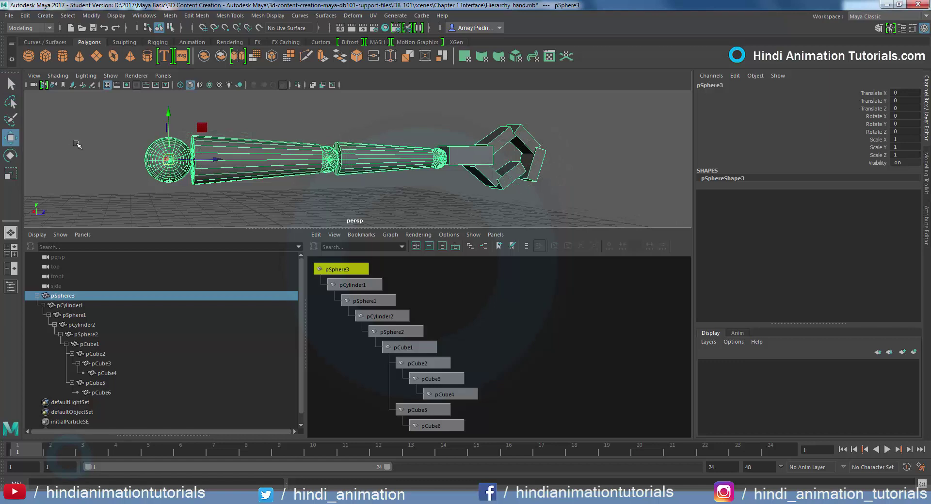
pyautogui.keyDown('alt'); pyautogui.moveTo(87, 145); pyautogui.dragTo(112, 146); pyautogui.keyUp('alt')
pyautogui.moveTo(222, 131)
pyautogui.mouseDown()
pyautogui.moveTo(223, 164)
pyautogui.moveTo(222, 109)
pyautogui.moveTo(222, 127)
pyautogui.mouseUp()
pyautogui.press('Down')
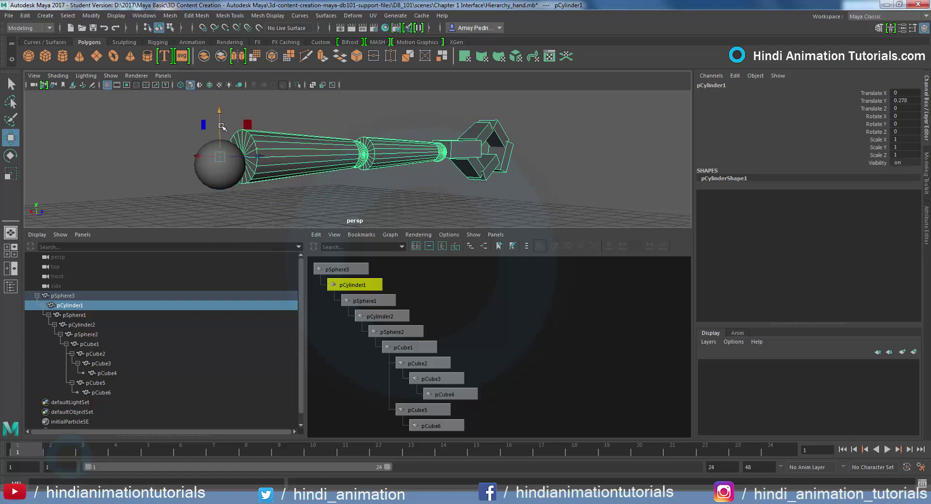
pyautogui.hotkey('ctrl', 'z')
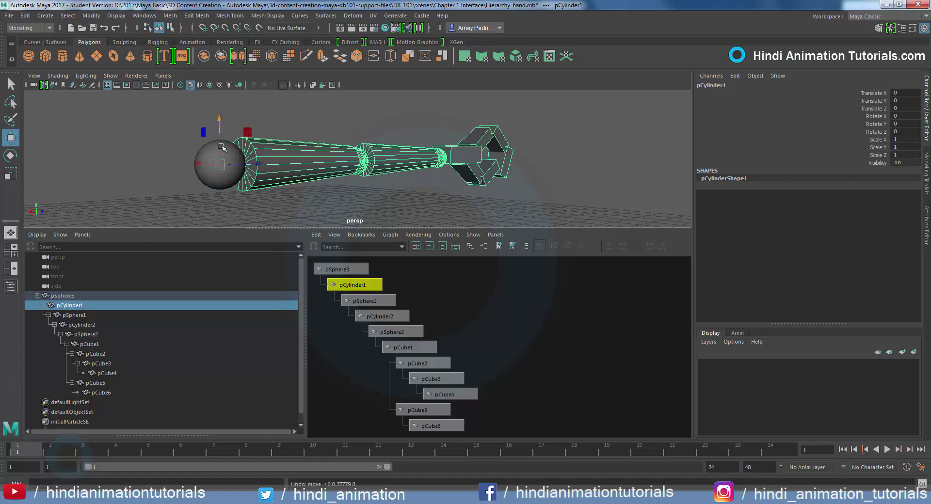
# Test the elbow hierarchy by moving pSphere1 up about 0.378 units in Y, and undo the move
pyautogui.keyDown('alt'); pyautogui.moveTo(424, 198); pyautogui.dragTo(390, 192); pyautogui.keyUp('alt')
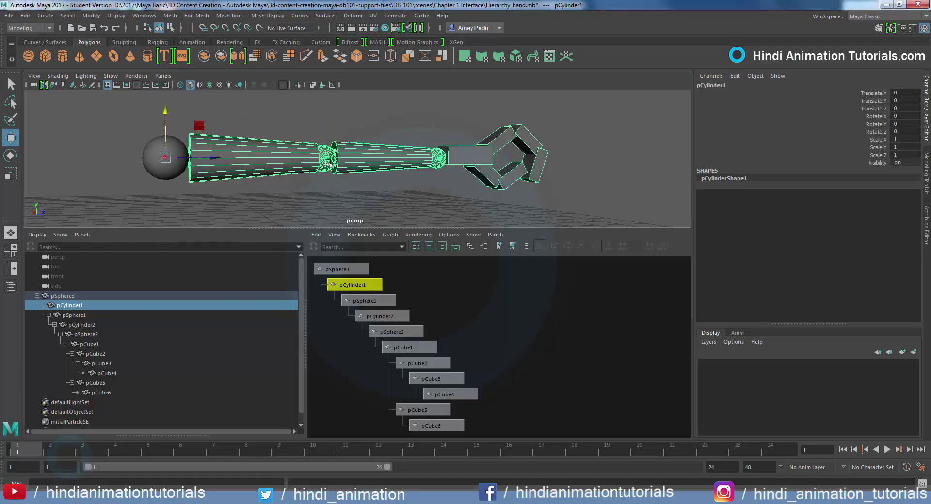
pyautogui.click(324, 158)
pyautogui.moveTo(324, 110)
pyautogui.mouseDown()
pyautogui.moveTo(324, 127)
pyautogui.moveTo(332, 108)
pyautogui.mouseUp()
pyautogui.hotkey('ctrl', 'z')
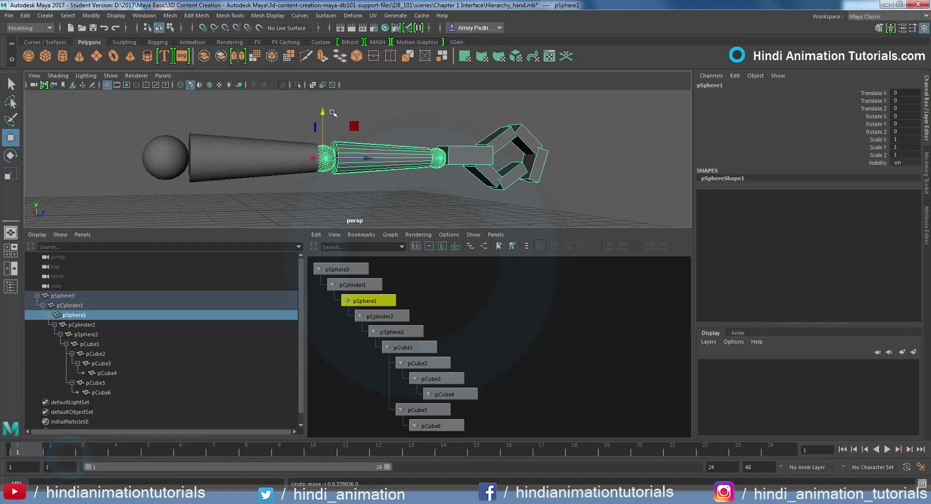
# Rotate the elbow sphere pSphere1 about X to slightly beyond -50 degrees so the forearm and hand bend upward
pyautogui.keyDown('alt'); pyautogui.moveTo(374, 206); pyautogui.dragTo(358, 200, button='middle'); pyautogui.keyUp('alt')
pyautogui.keyDown('alt'); pyautogui.moveTo(357, 199); pyautogui.dragTo(314, 75, button='right'); pyautogui.keyUp('alt')
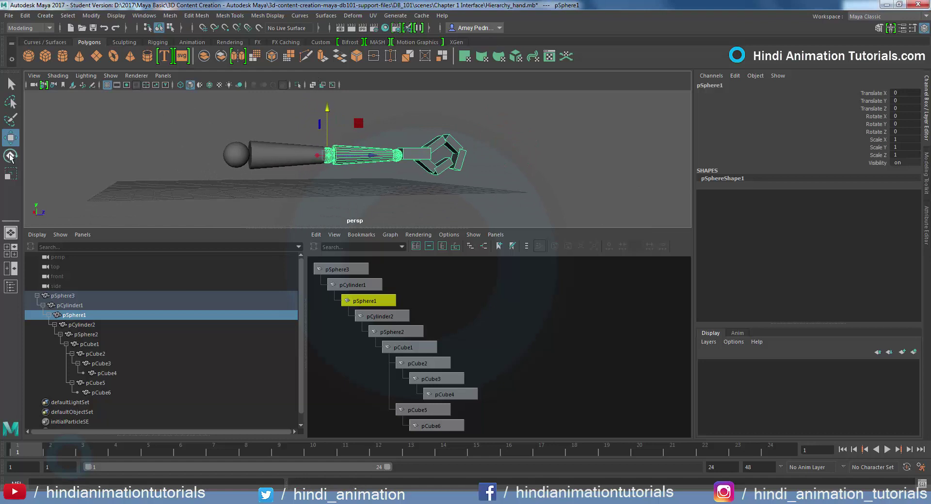
pyautogui.click(10, 157)
pyautogui.moveTo(300, 131); pyautogui.dragTo(288, 167)
pyautogui.keyDown('alt'); pyautogui.moveTo(442, 156); pyautogui.dragTo(426, 204, button='middle'); pyautogui.keyUp('alt')
pyautogui.keyDown('alt'); pyautogui.moveTo(426, 204); pyautogui.dragTo(443, 191, button='right'); pyautogui.keyUp('alt')
pyautogui.keyDown('alt'); pyautogui.moveTo(443, 191); pyautogui.dragTo(436, 198, button='middle'); pyautogui.keyUp('alt')
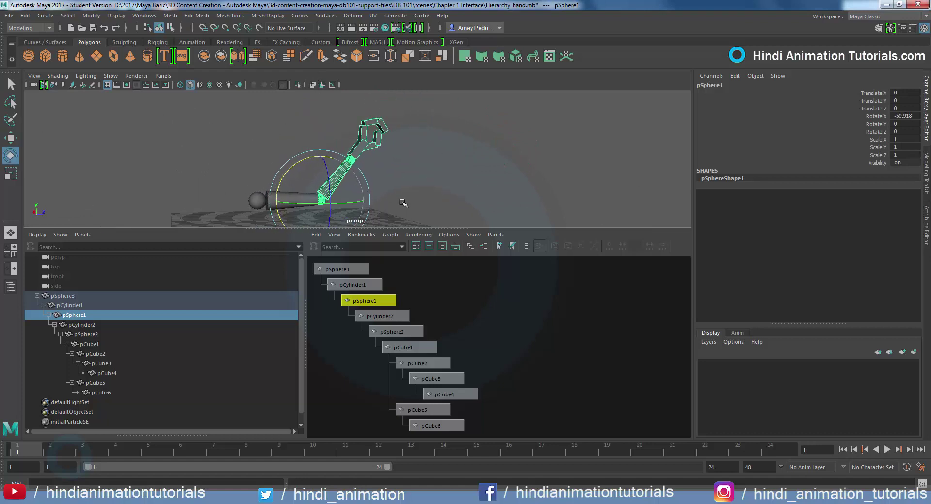
pyautogui.moveTo(295, 161); pyautogui.dragTo(291, 167)
# Rotate the wrist sphere pSphere2 about X, swinging the hand back to about -48 and then forward beyond 40 degrees
pyautogui.click(349, 157)
pyautogui.click(346, 157)
pyautogui.moveTo(315, 126); pyautogui.dragTo(302, 158)
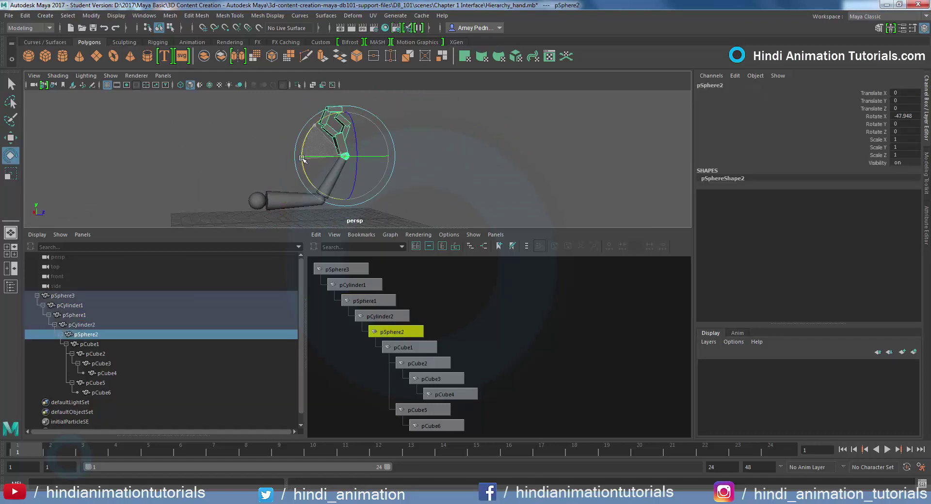
pyautogui.keyDown('alt'); pyautogui.moveTo(407, 177); pyautogui.dragTo(436, 171); pyautogui.keyUp('alt')
pyautogui.moveTo(383, 140); pyautogui.dragTo(361, 233)
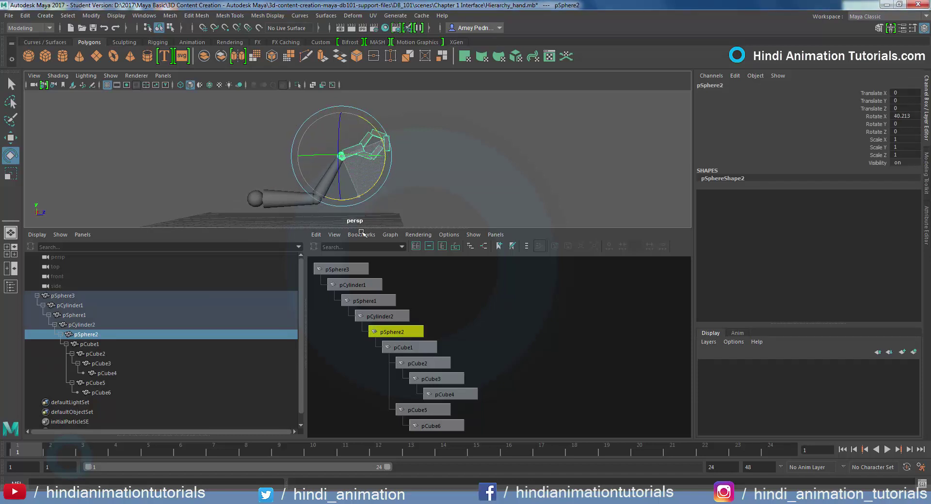
# Rotate the upper finger segment pCube3 to straighten the finger, and walk the selection up the hierarchy to pCube1
pyautogui.click(370, 170)
pyautogui.click(371, 163)
pyautogui.press('Down')
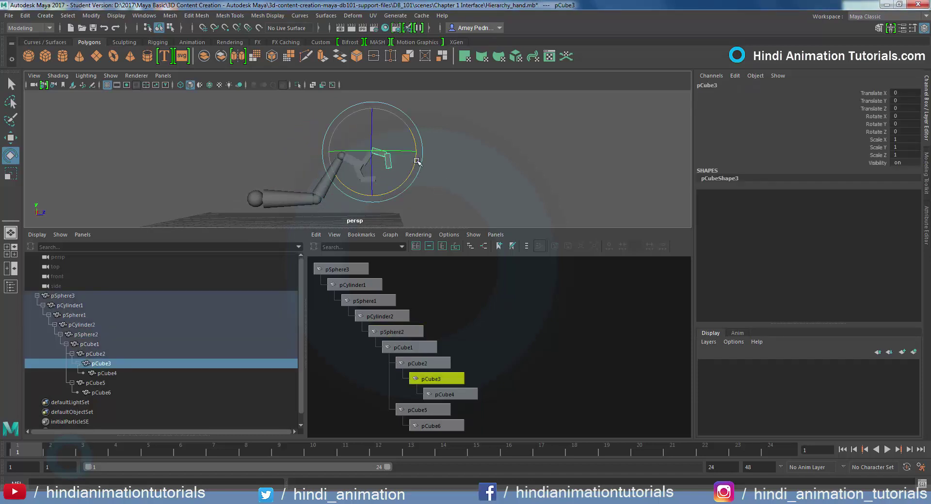
pyautogui.press('Up')
pyautogui.press('Up')
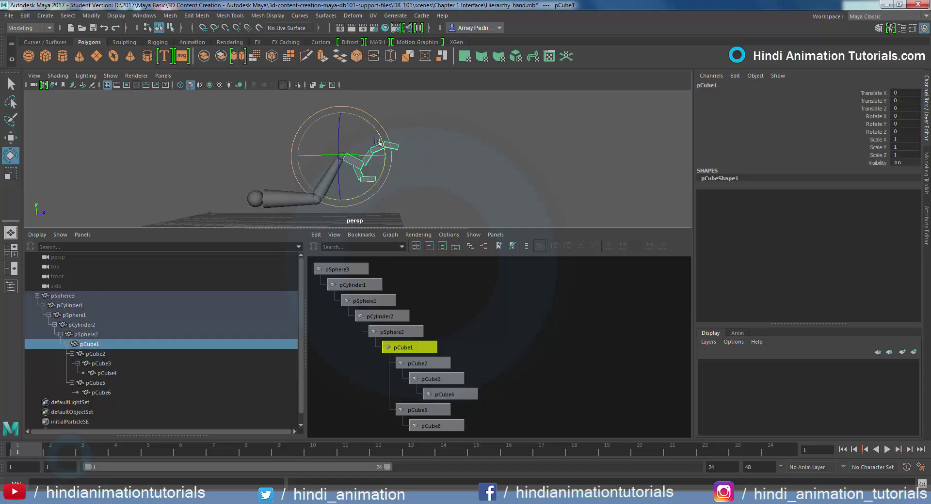
# Rotate the lower finger segment pCube5 about X to about 26 degrees
pyautogui.click(416, 201)
pyautogui.keyDown('alt'); pyautogui.moveTo(416, 200); pyautogui.dragTo(347, 184); pyautogui.keyUp('alt')
pyautogui.click(347, 184)
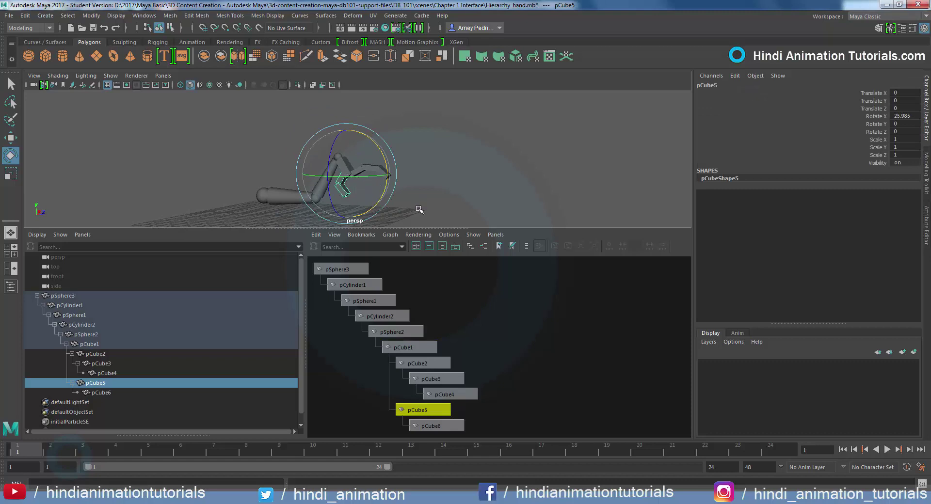
pyautogui.click(342, 191)
pyautogui.click(427, 206)
# Adjust the upper finger segments so the finger curves forward and downward
pyautogui.keyDown('alt'); pyautogui.moveTo(369, 189); pyautogui.dragTo(379, 148); pyautogui.keyUp('alt')
pyautogui.click(360, 171)
pyautogui.click(412, 178)
pyautogui.click(385, 177)
pyautogui.click(370, 157)
pyautogui.click(405, 198)
# Rotate the lower finger segment pCube5 about X to about 16.2 degrees and clear the selection
pyautogui.click(348, 177)
pyautogui.moveTo(388, 189); pyautogui.dragTo(394, 173)
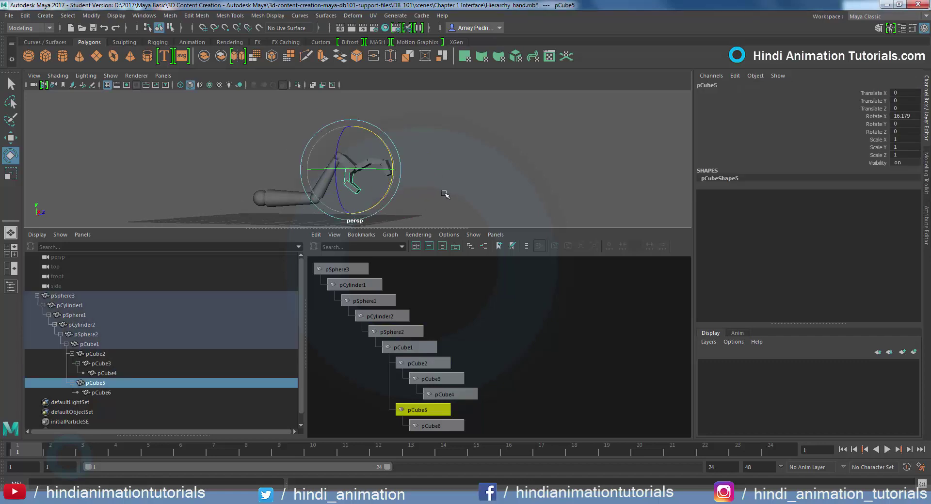
pyautogui.click(445, 194)
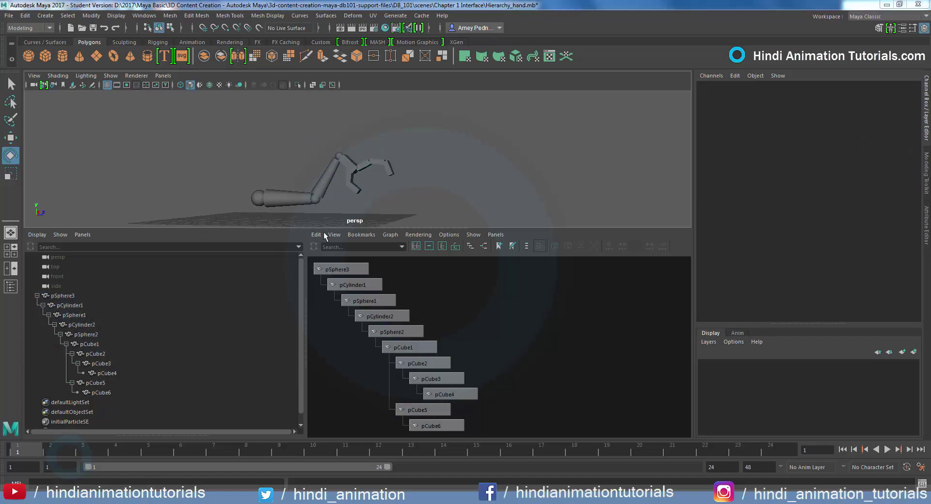
# Enlarge the perspective pane around a close view of the posed arm, and frame the whole hierarchy in the Hypergraph
pyautogui.moveTo(326, 229); pyautogui.dragTo(348, 268)
pyautogui.keyDown('alt'); pyautogui.moveTo(373, 285); pyautogui.dragTo(477, 259, button='right'); pyautogui.keyUp('alt')
pyautogui.keyDown('alt'); pyautogui.moveTo(463, 251); pyautogui.dragTo(509, 193, button='middle'); pyautogui.keyUp('alt')
pyautogui.keyDown('alt'); pyautogui.moveTo(509, 193); pyautogui.dragTo(491, 243); pyautogui.keyUp('alt')
pyautogui.click(415, 313)
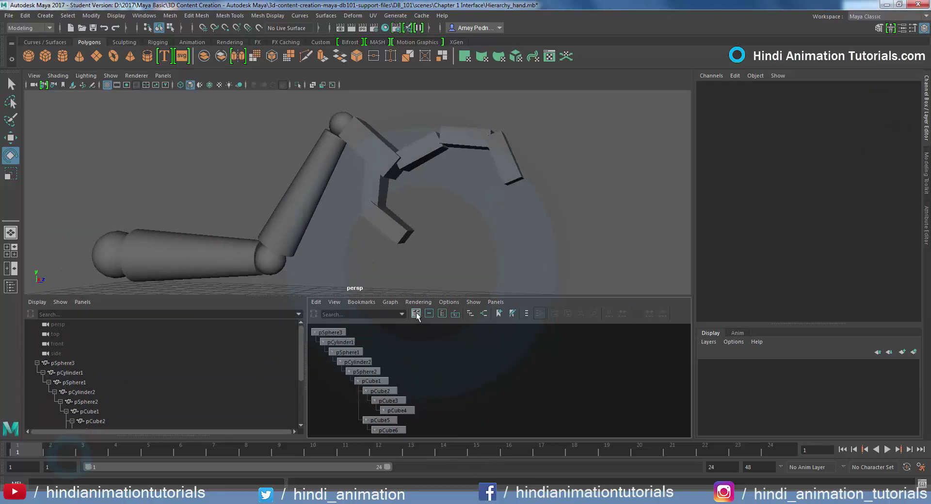
pyautogui.scroll(-2, 227, 351)
pyautogui.scroll(2, 227, 350)
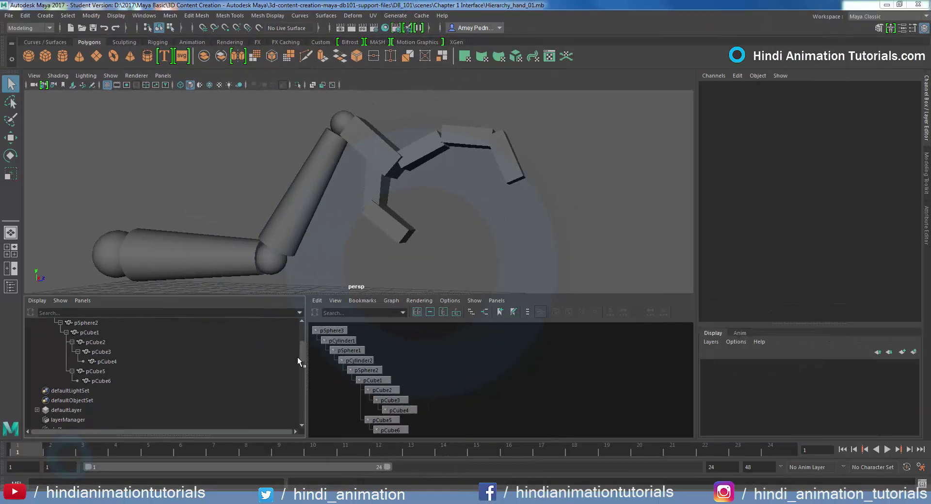
# Select pCylinder1, pSphere3 and pSphere1 in turn in the Hypergraph to examine which arm parts each parent includes
pyautogui.click(342, 350)
pyautogui.click(341, 341)
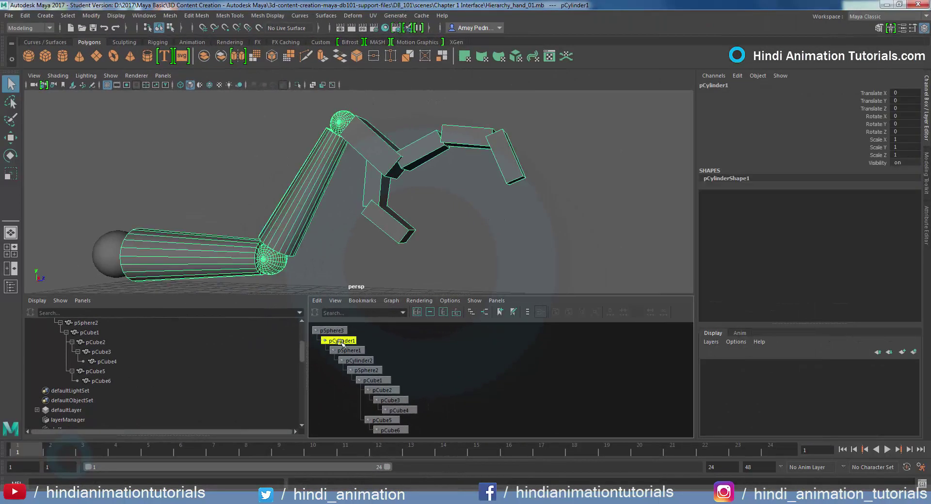
pyautogui.press('Up')
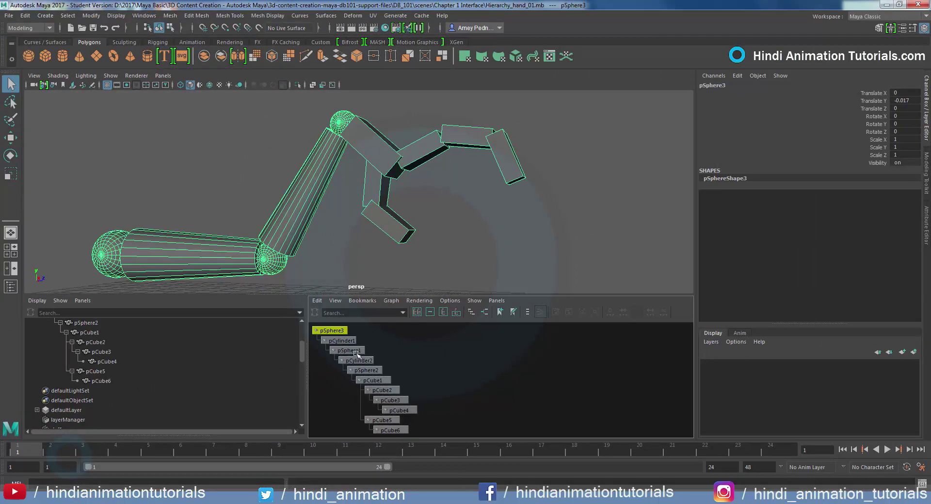
pyautogui.click(356, 352)
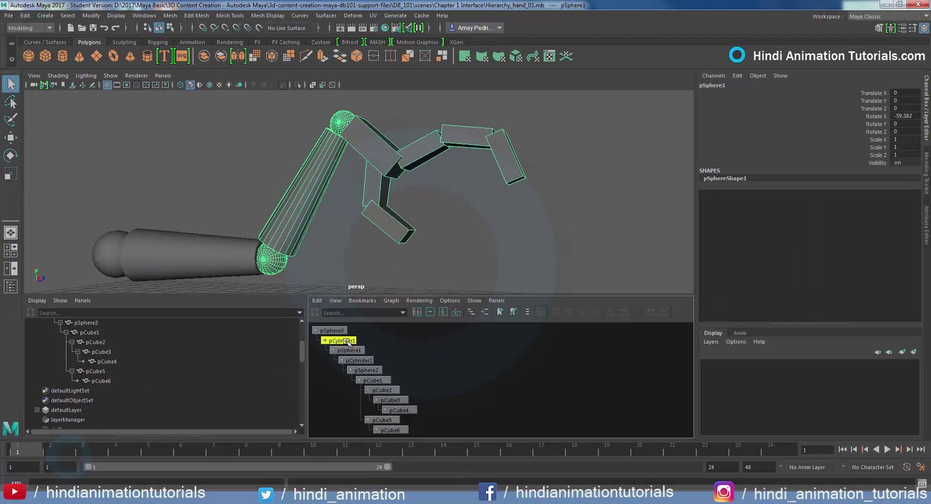
pyautogui.click(348, 342)
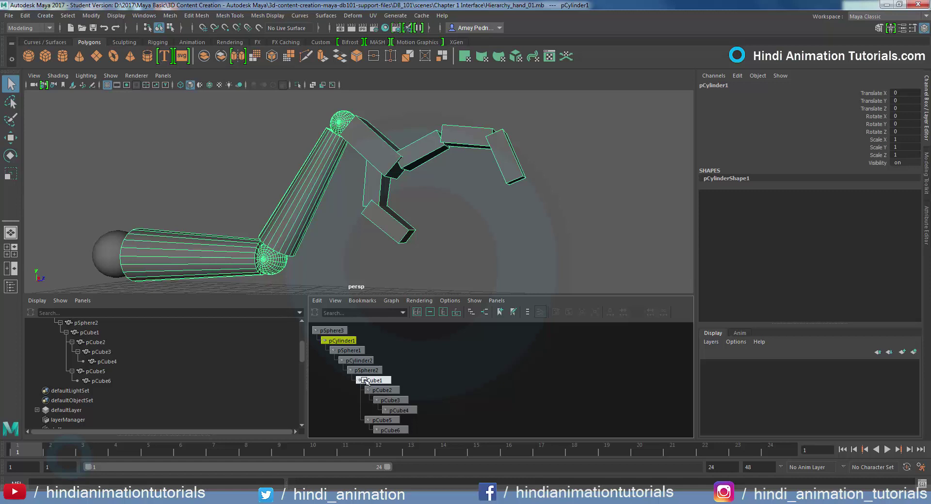
pyautogui.press('w')
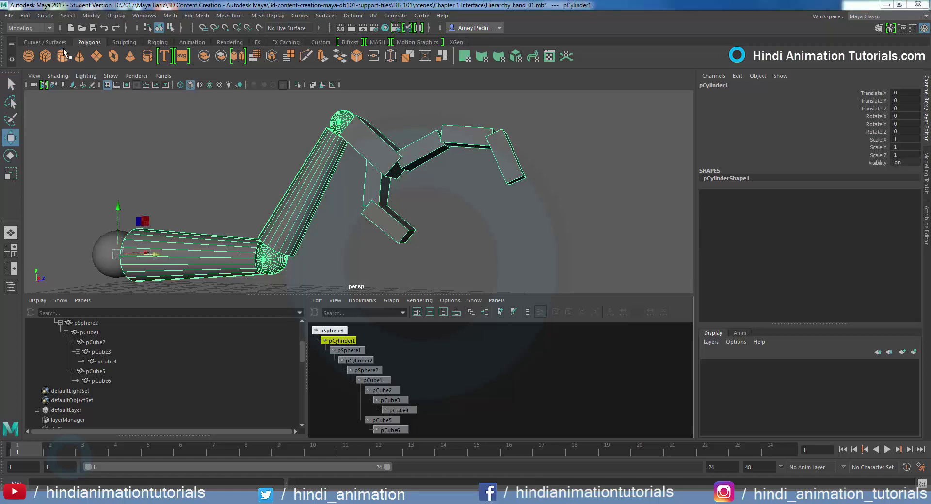
# Create a cube primitive and move it in front of the hand, to about Translate X 0.992 and Z 10.094
pyautogui.click(46, 16)
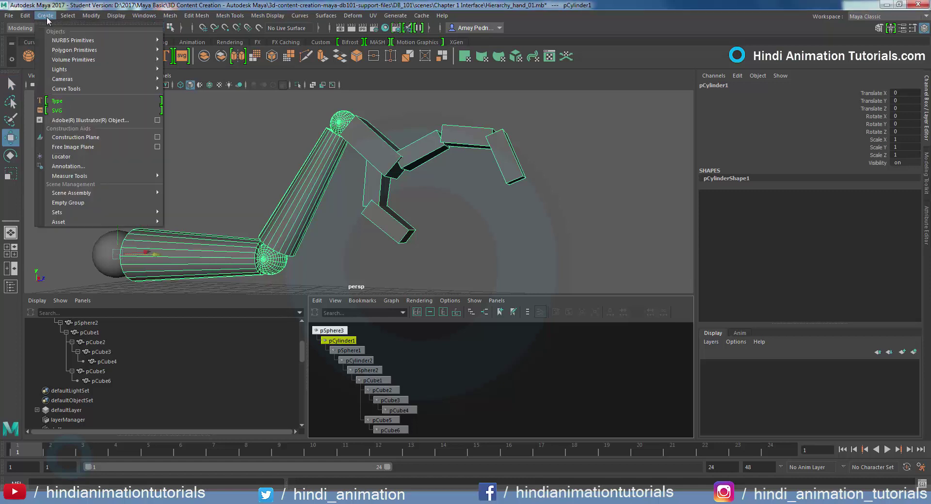
pyautogui.moveTo(121, 60)
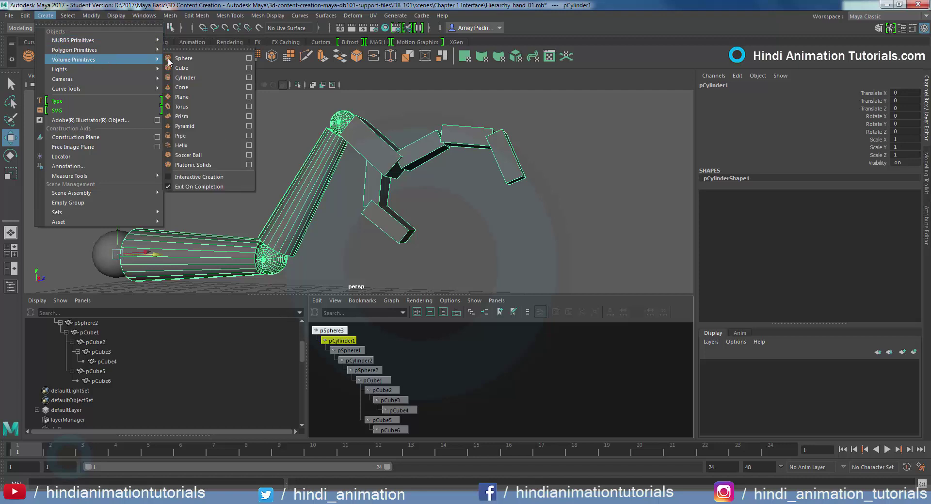
pyautogui.click(188, 68)
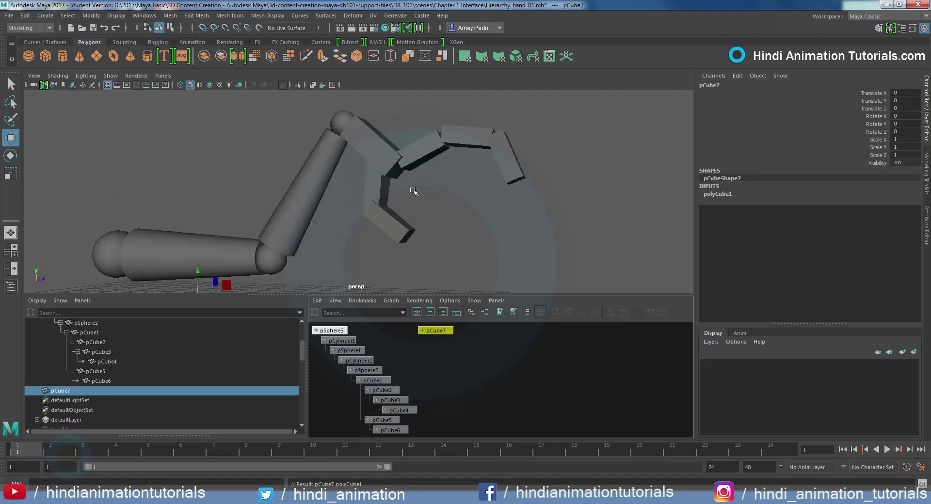
pyautogui.keyDown('alt'); pyautogui.moveTo(413, 191); pyautogui.dragTo(363, 204); pyautogui.keyUp('alt')
pyautogui.moveTo(236, 275); pyautogui.dragTo(473, 312)
pyautogui.keyDown('alt'); pyautogui.moveTo(502, 284); pyautogui.dragTo(485, 297, button='right'); pyautogui.keyUp('alt')
pyautogui.keyDown('alt'); pyautogui.moveTo(484, 297); pyautogui.dragTo(488, 270, button='middle'); pyautogui.keyUp('alt')
pyautogui.keyDown('alt'); pyautogui.moveTo(488, 270); pyautogui.dragTo(472, 264); pyautogui.keyUp('alt')
pyautogui.moveTo(428, 244); pyautogui.dragTo(439, 241)
pyautogui.keyDown('alt'); pyautogui.moveTo(357, 237); pyautogui.dragTo(310, 243); pyautogui.keyUp('alt')
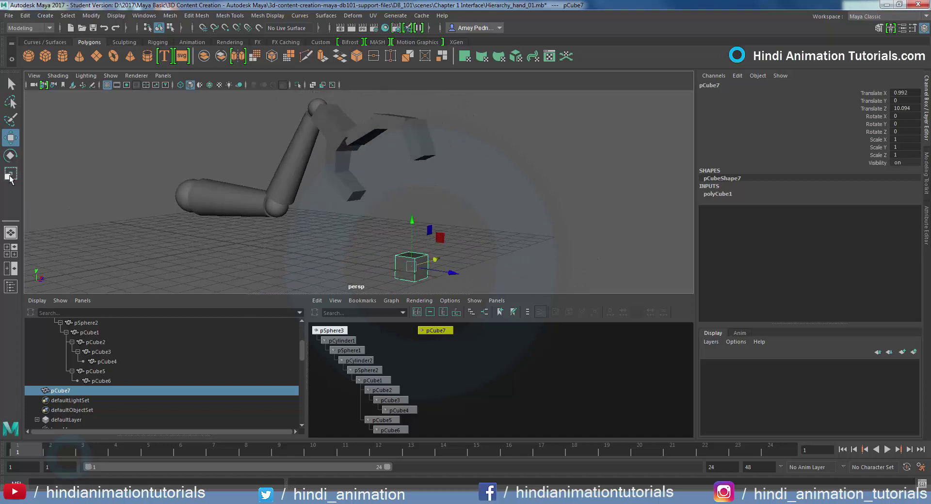
# Scale the new cube up uniformly and raise it to about Translate Y 1.163
pyautogui.click(11, 176)
pyautogui.moveTo(411, 266); pyautogui.dragTo(452, 294)
pyautogui.click(11, 139)
pyautogui.moveTo(412, 222); pyautogui.dragTo(413, 199)
pyautogui.click(490, 213)
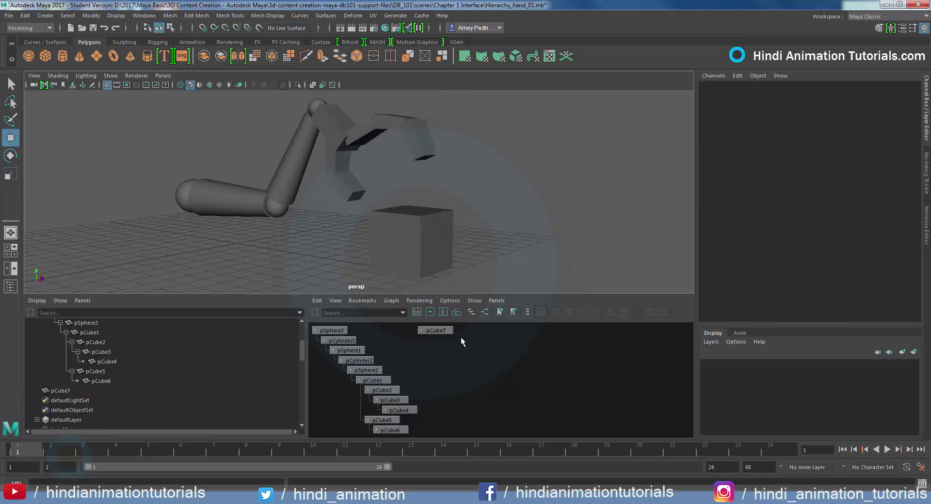
# Scale the cube uniformly to about 4.237
pyautogui.keyDown('alt'); pyautogui.moveTo(312, 247); pyautogui.dragTo(352, 244); pyautogui.keyUp('alt')
pyautogui.click(421, 237)
pyautogui.click(11, 175)
pyautogui.moveTo(427, 233); pyautogui.dragTo(461, 254)
pyautogui.click(11, 139)
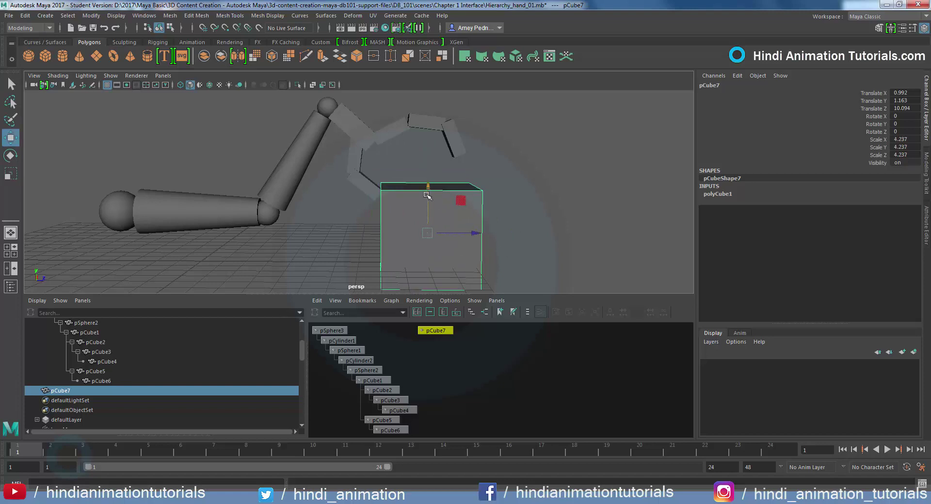
# In the side view, raise the cube to about Translate Y 2.18 and adjust its position along Z near the fingers
pyautogui.moveTo(426, 194); pyautogui.dragTo(427, 179)
pyautogui.press('space')
pyautogui.moveTo(525, 228); pyautogui.dragTo(479, 228)
pyautogui.keyDown('alt'); pyautogui.moveTo(479, 228); pyautogui.dragTo(388, 230, button='right'); pyautogui.keyUp('alt')
pyautogui.keyDown('alt'); pyautogui.moveTo(388, 230); pyautogui.dragTo(526, 235, button='middle'); pyautogui.keyUp('alt')
pyautogui.moveTo(259, 217); pyautogui.dragTo(247, 217)
pyautogui.moveTo(294, 179); pyautogui.dragTo(294, 173)
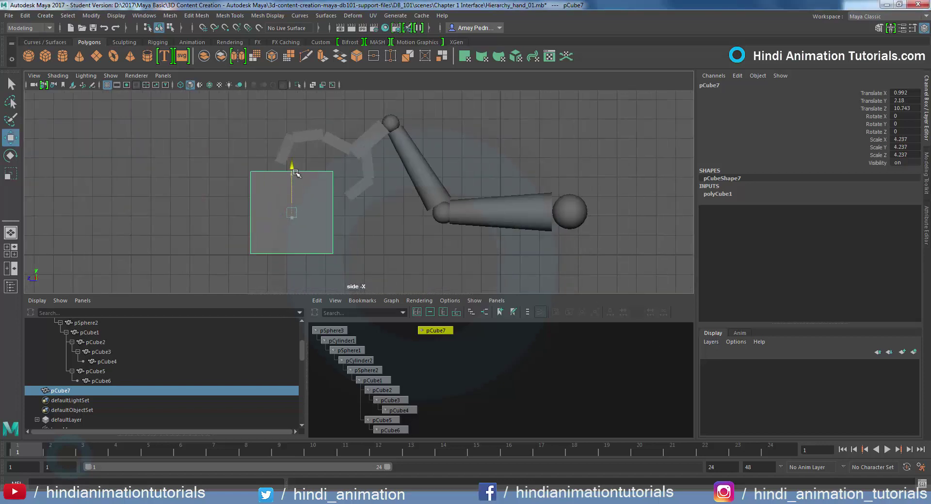
pyautogui.moveTo(246, 213); pyautogui.dragTo(257, 213)
# Rotate the lower finger segment away from the cube and move the cube to about Translate Z 9.32
pyautogui.click(370, 169)
pyautogui.click(10, 155)
pyautogui.moveTo(331, 178); pyautogui.dragTo(345, 188)
pyautogui.click(316, 204)
pyautogui.click(10, 138)
pyautogui.moveTo(257, 214); pyautogui.dragTo(273, 213)
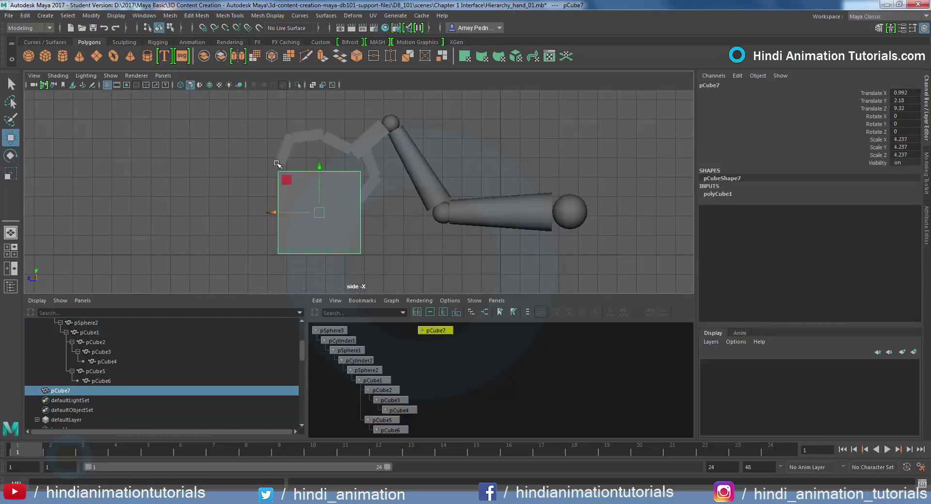
# Rotate the upper finger segments so the finger extends over the top of the cube
pyautogui.click(334, 141)
pyautogui.press('e')
pyautogui.moveTo(309, 151); pyautogui.dragTo(292, 166)
pyautogui.click(291, 167)
pyautogui.moveTo(333, 191); pyautogui.dragTo(297, 216)
# Rotate the lower fingertip pCube6 against the cube's side, clear the selection and return to the perspective view
pyautogui.click(372, 186)
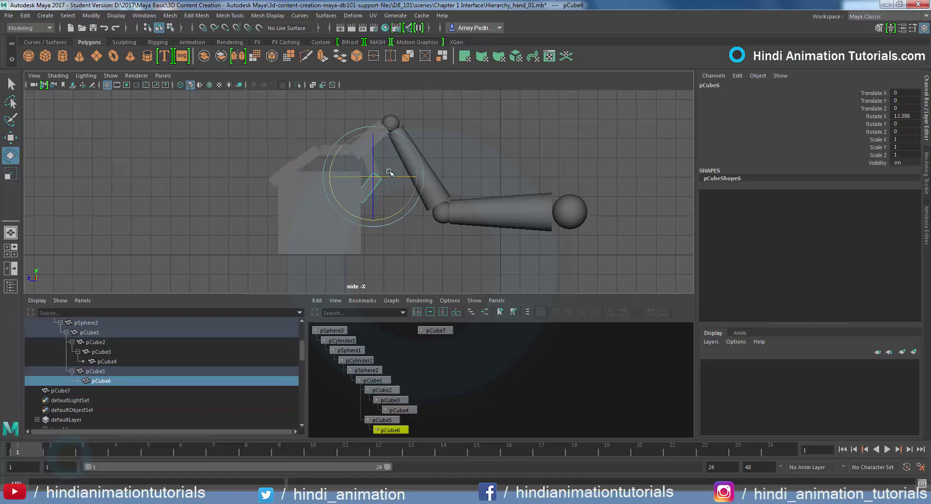
pyautogui.moveTo(392, 215); pyautogui.dragTo(387, 191)
pyautogui.click(370, 163)
pyautogui.click(412, 247)
pyautogui.press('space')
pyautogui.moveTo(412, 247); pyautogui.dragTo(412, 213)
# Scale the cube uniformly to about 3.633 and move it to about Translate Z 9.065
pyautogui.keyDown('alt'); pyautogui.moveTo(289, 249); pyautogui.dragTo(301, 242); pyautogui.keyUp('alt')
pyautogui.click(388, 233)
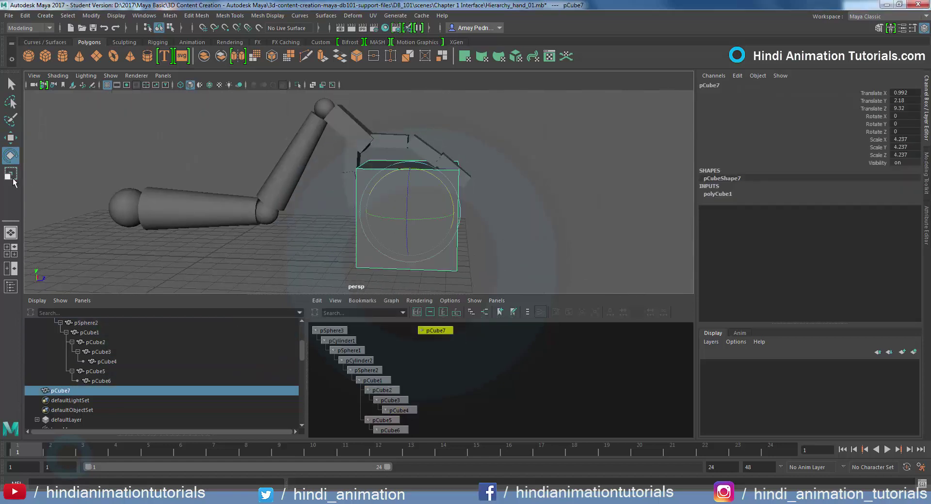
pyautogui.click(13, 180)
pyautogui.moveTo(409, 212); pyautogui.dragTo(398, 213)
pyautogui.click(12, 139)
pyautogui.moveTo(459, 214); pyautogui.dragTo(453, 214)
# Rotate the outer upper finger segments so the fingertip bends down around the cube's far edge
pyautogui.click(452, 170)
pyautogui.click(12, 156)
pyautogui.moveTo(464, 128); pyautogui.dragTo(471, 141)
pyautogui.click(429, 149)
pyautogui.moveTo(448, 121); pyautogui.dragTo(451, 136)
pyautogui.click(310, 237)
# Center the cube under the hand by moving it to about Translate X -0.008, and clear the selection
pyautogui.keyDown('alt'); pyautogui.moveTo(291, 237); pyautogui.dragTo(299, 257); pyautogui.keyUp('alt')
pyautogui.click(339, 223)
pyautogui.moveTo(322, 212); pyautogui.dragTo(335, 212)
pyautogui.keyDown('alt'); pyautogui.moveTo(492, 258); pyautogui.dragTo(280, 256); pyautogui.keyUp('alt')
pyautogui.moveTo(382, 206); pyautogui.dragTo(369, 206)
pyautogui.keyDown('alt'); pyautogui.moveTo(290, 214); pyautogui.dragTo(455, 243); pyautogui.keyUp('alt')
pyautogui.click(488, 195)
pyautogui.keyDown('alt'); pyautogui.moveTo(285, 239); pyautogui.dragTo(300, 233); pyautogui.keyUp('alt')
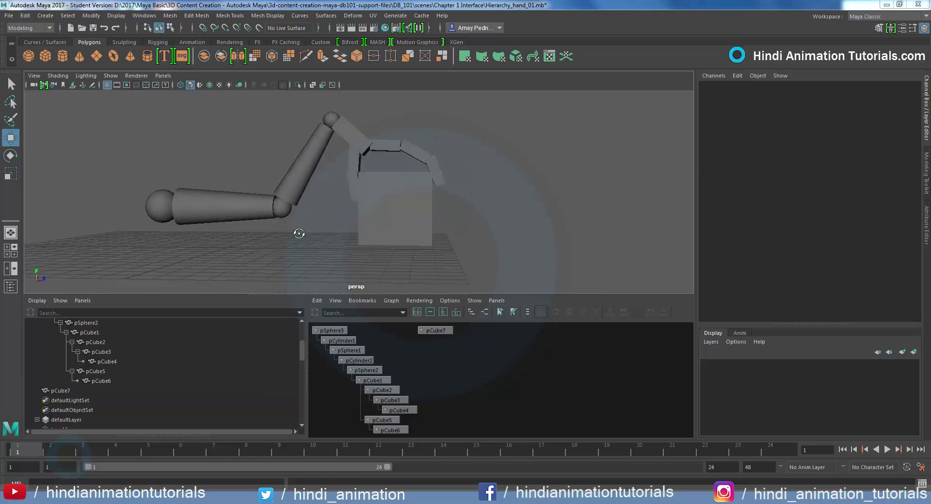
pyautogui.scroll(2, 308, 262)
pyautogui.keyDown('alt'); pyautogui.moveTo(316, 250); pyautogui.dragTo(316, 284, button='middle'); pyautogui.keyUp('alt')
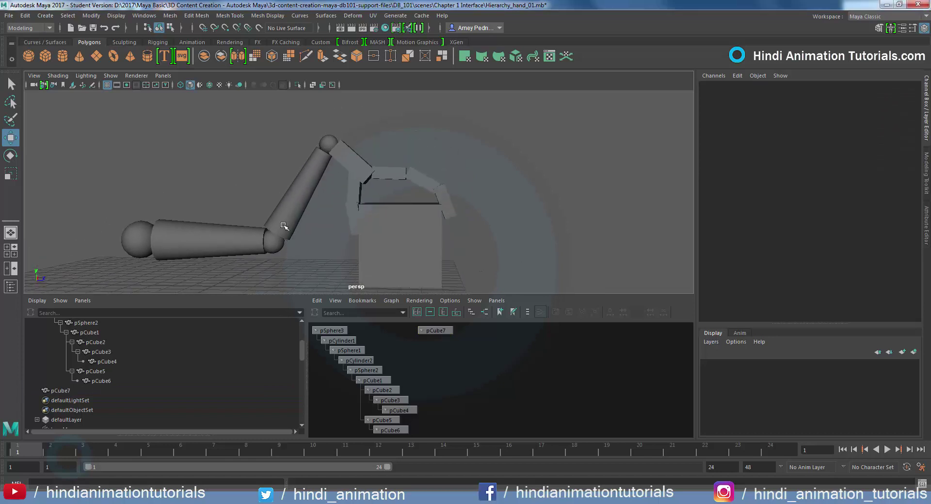
# Try rotating the forearm pCylinder2 about X to about -41.4 while the cube is unparented, and undo the rotation
pyautogui.click(284, 226)
pyautogui.press('e')
pyautogui.moveTo(315, 227); pyautogui.dragTo(296, 202)
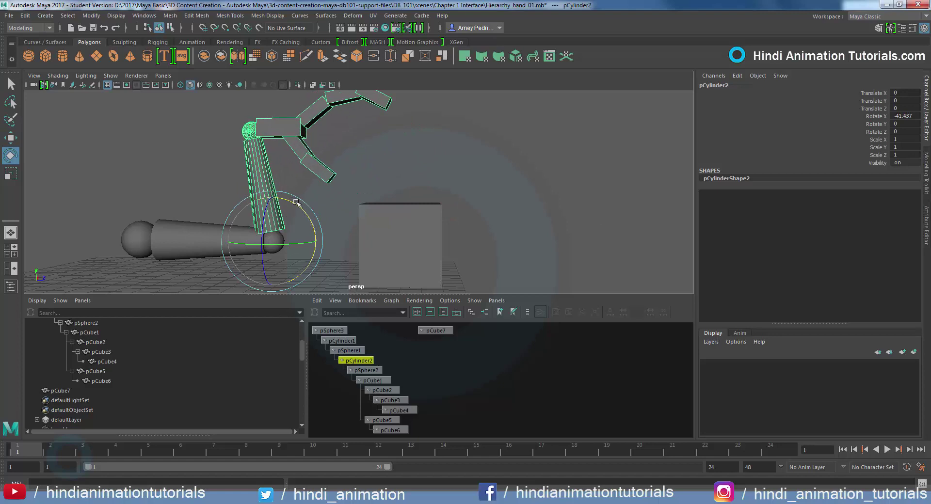
pyautogui.hotkey('ctrl', 'z')
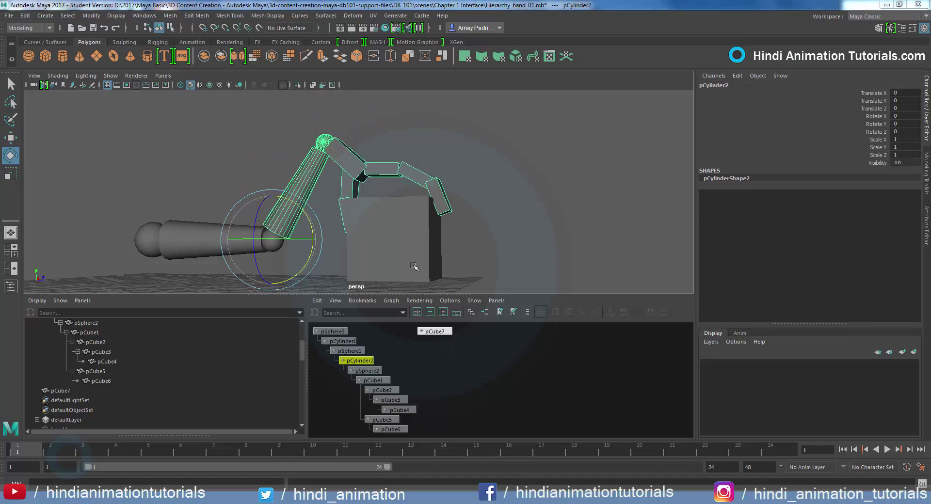
# Parent the cube to the hand pCube1 with the Parent command, then select the hand to check its children
pyautogui.click(445, 330)
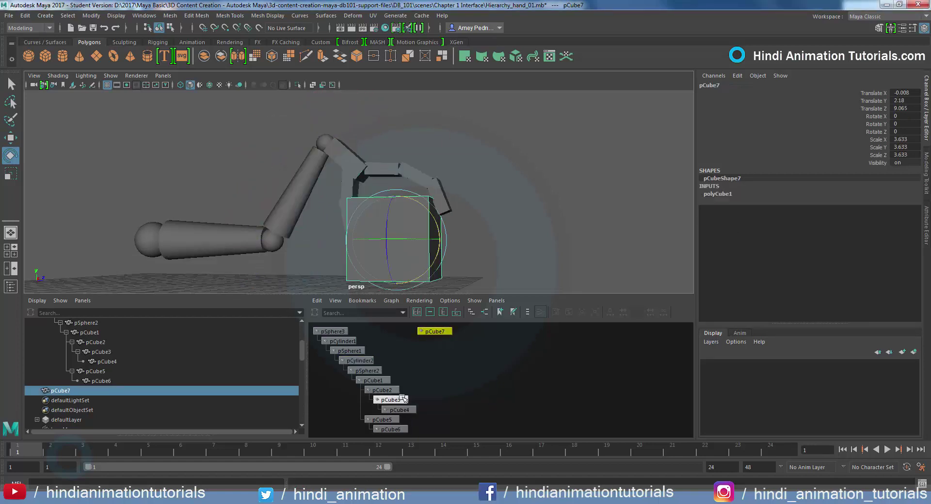
pyautogui.keyDown('shift'); pyautogui.click(342, 163); pyautogui.keyUp('shift')
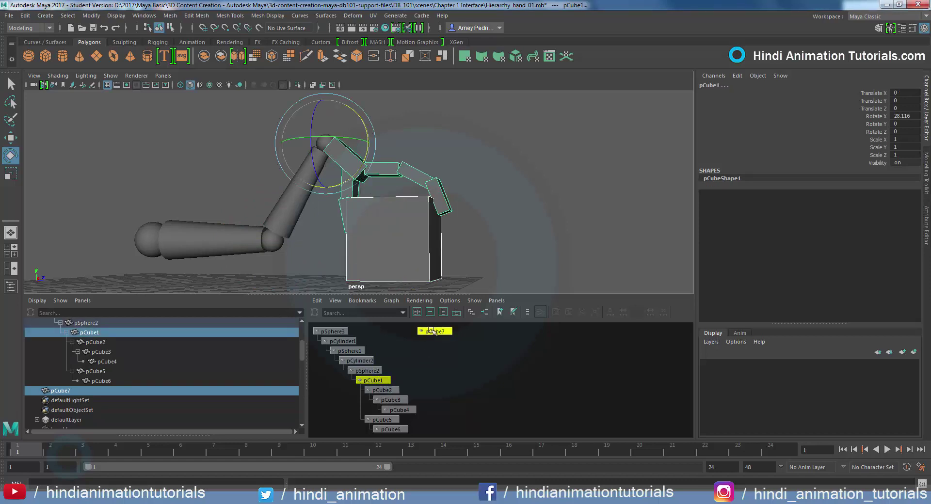
pyautogui.click(25, 15)
pyautogui.click(44, 231)
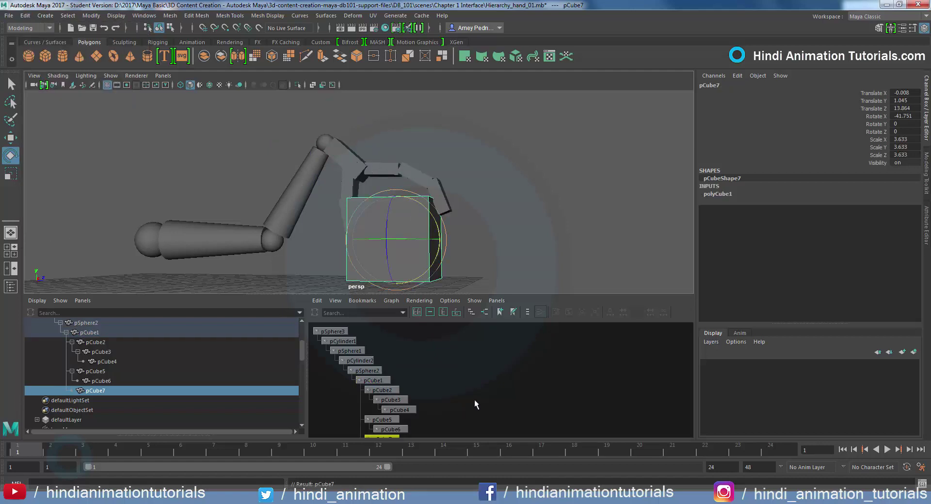
pyautogui.click(435, 391)
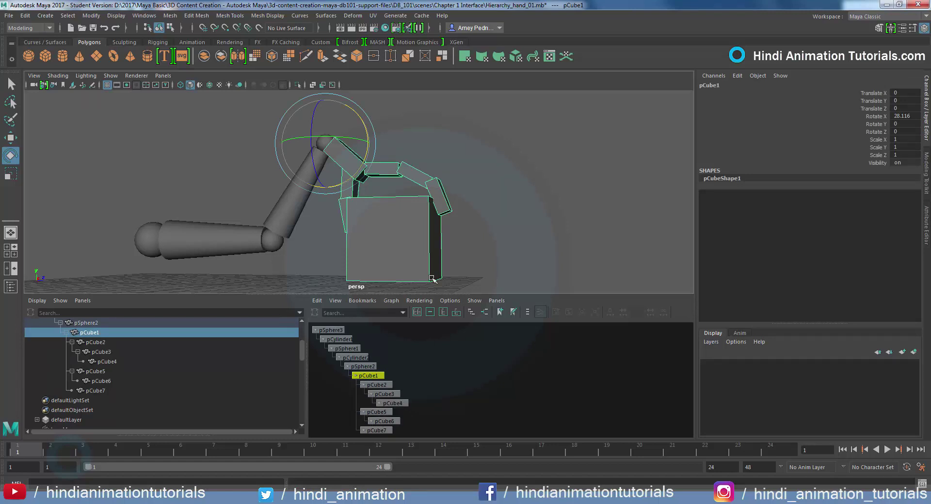
pyautogui.click(479, 354)
# Undo the parenting of the cube to the hand and clear the selection
pyautogui.hotkey('ctrl', 'z')
pyautogui.hotkey('ctrl', 'z')
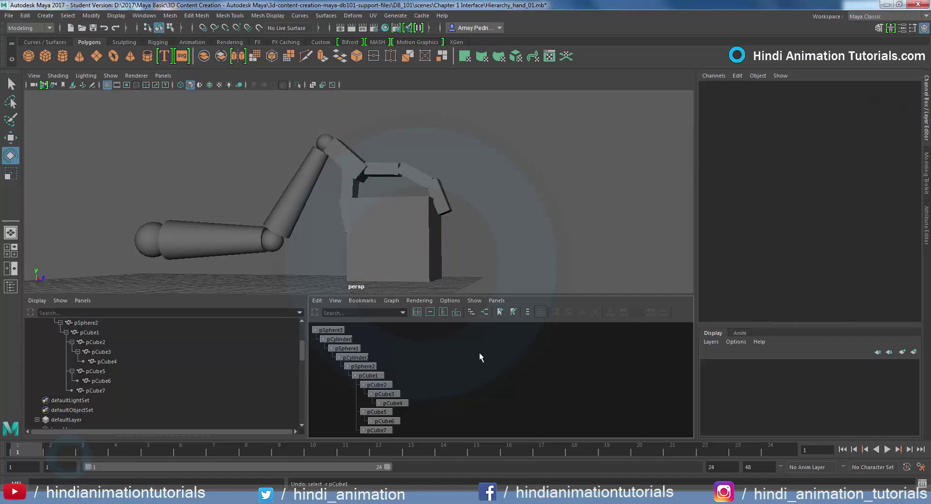
pyautogui.hotkey('ctrl', 'z')
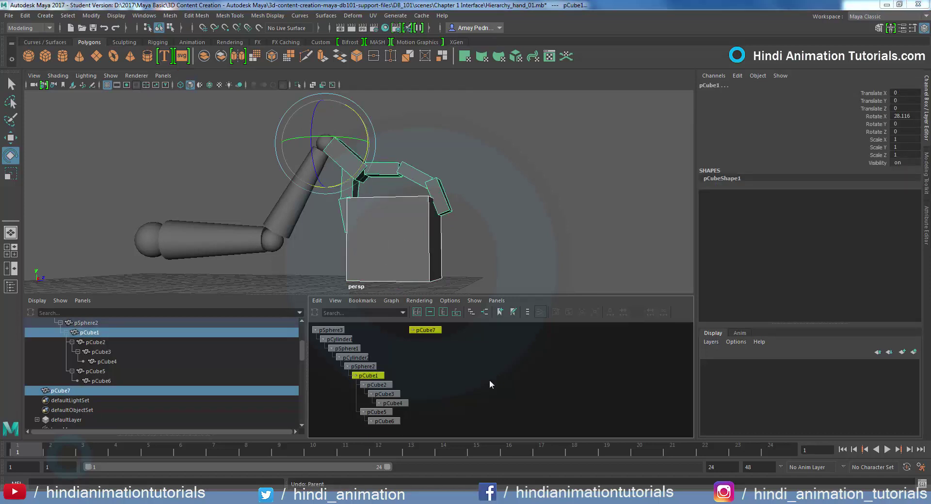
pyautogui.click(488, 379)
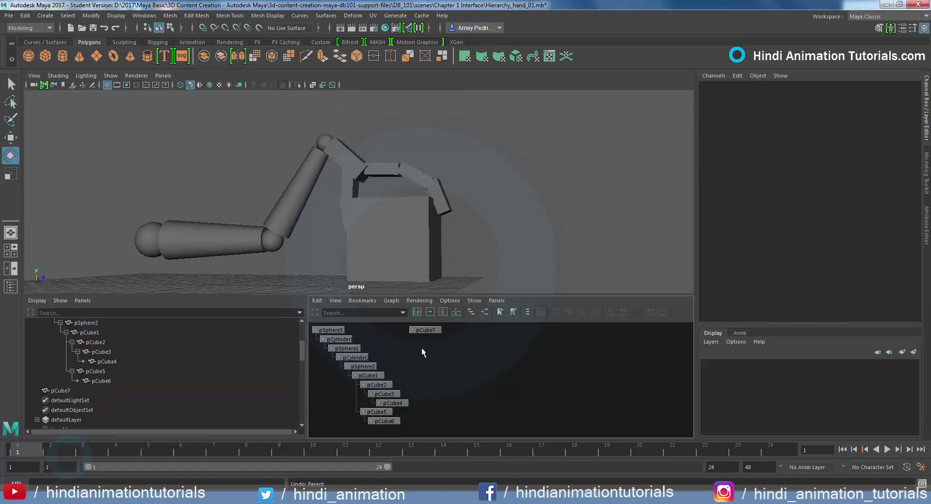
# Parent the cube node pCube7 under the hand node pCube1 directly in the Hypergraph
pyautogui.click(426, 331)
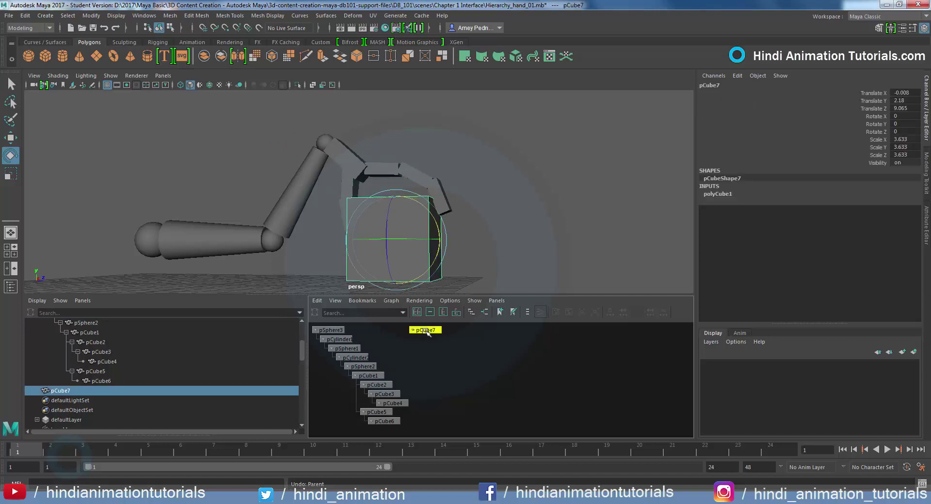
pyautogui.moveTo(426, 331); pyautogui.dragTo(418, 342, button='middle')
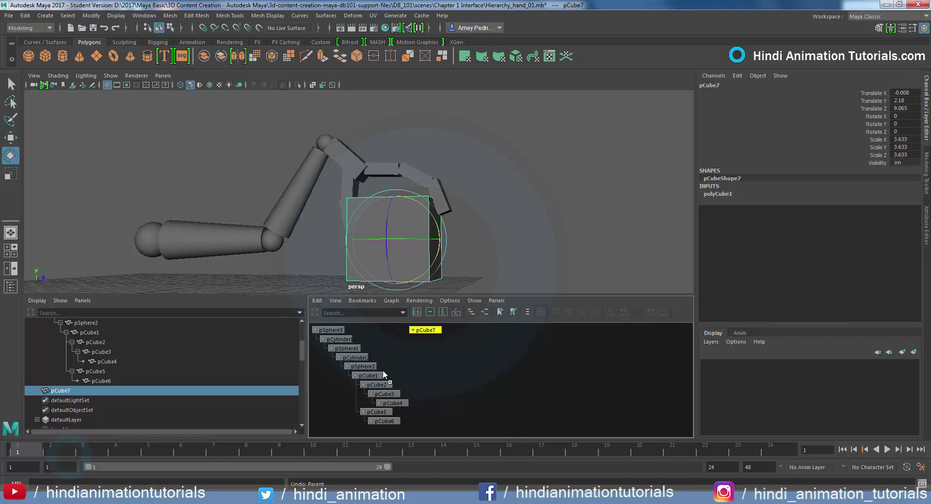
pyautogui.moveTo(379, 374); pyautogui.dragTo(375, 376, button='middle')
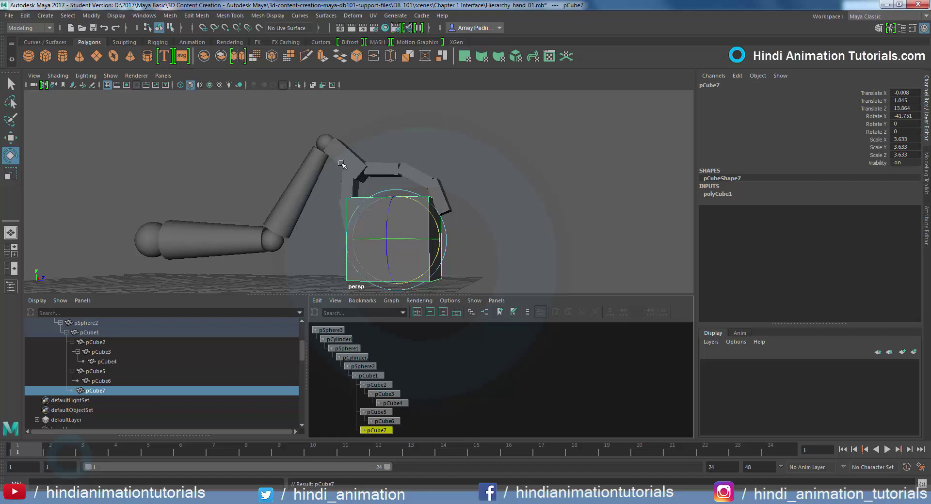
# Rotate the hand pCube1 about X to about 2.45 together with the cube it holds
pyautogui.press('Up')
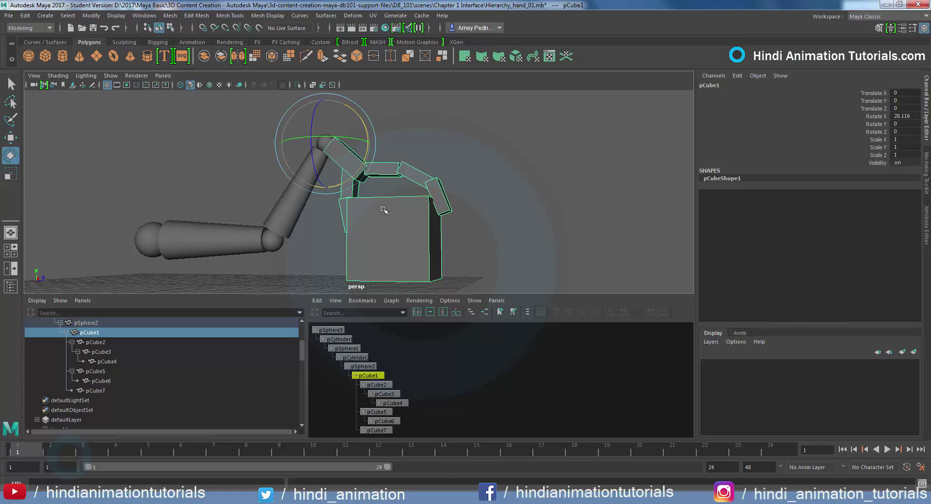
pyautogui.moveTo(365, 159); pyautogui.dragTo(377, 142)
pyautogui.scroll(-2, 488, 129)
pyautogui.scroll(-1, 489, 129)
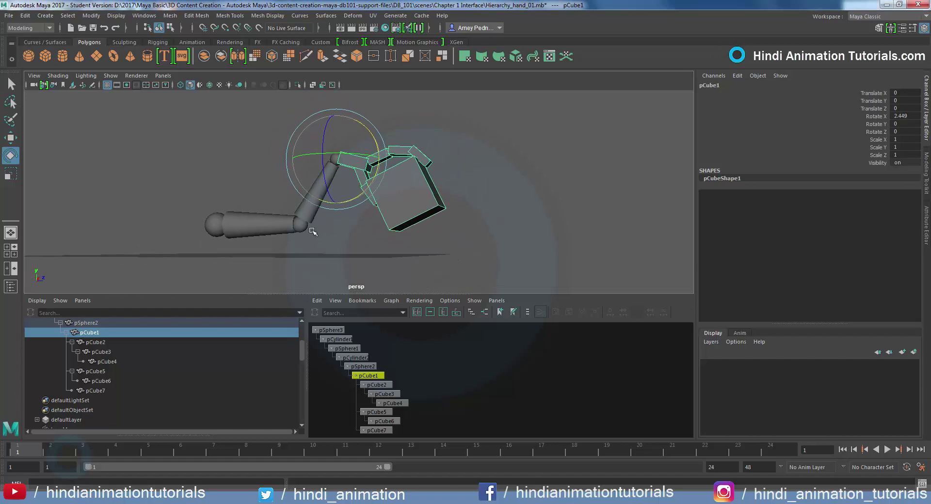
# Rotate the elbow so the forearm reaches forward with the held cube, and clear the selection
pyautogui.click(303, 226)
pyautogui.moveTo(336, 240); pyautogui.dragTo(346, 153)
pyautogui.click(305, 150)
pyautogui.click(304, 228)
pyautogui.moveTo(331, 210); pyautogui.dragTo(419, 238)
pyautogui.click(490, 260)
# Try rotating the held cube independently of the hand, and undo its rotations
pyautogui.click(431, 235)
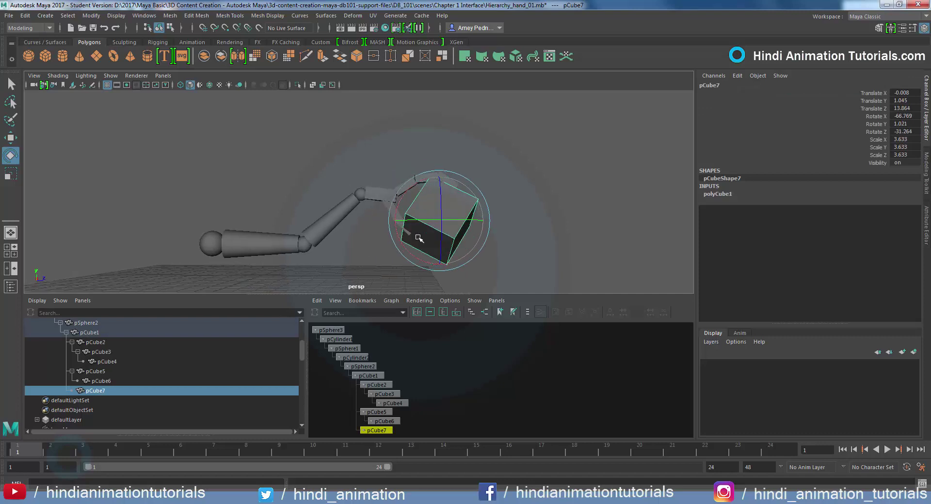
pyautogui.hotkey('ctrl', 'z')
pyautogui.hotkey('ctrl', 'z')
pyautogui.hotkey('ctrl', 'z')
pyautogui.hotkey('ctrl', 'z')
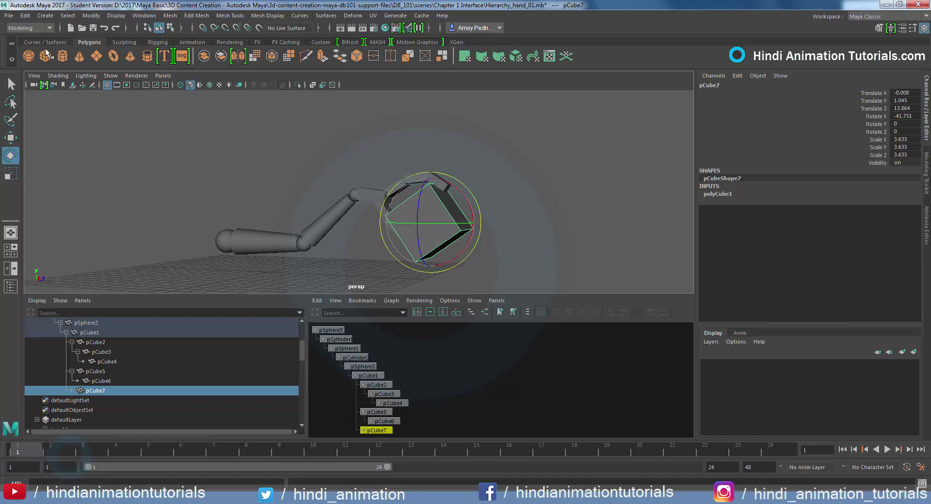
# Create a polygon sphere and move it close to the held cube
pyautogui.click(46, 15)
pyautogui.moveTo(97, 50)
pyautogui.click(209, 51)
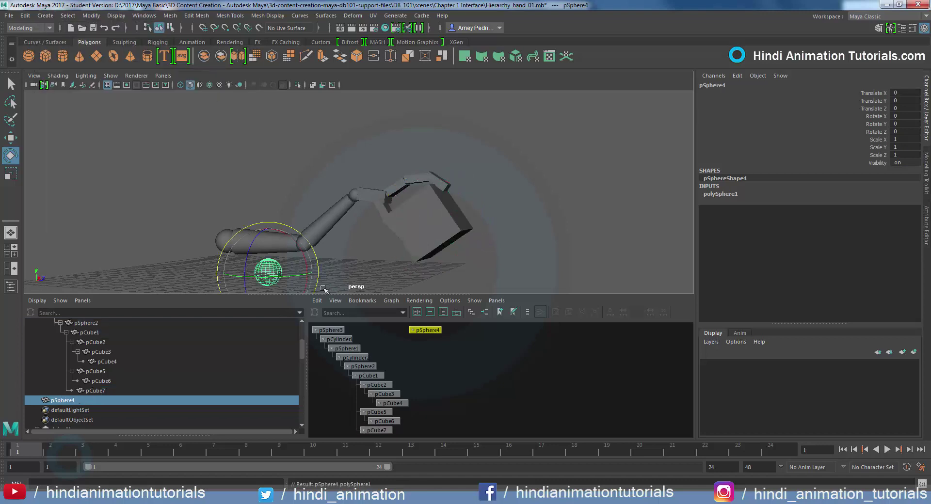
pyautogui.press('w')
pyautogui.moveTo(315, 274); pyautogui.dragTo(547, 284)
pyautogui.moveTo(491, 253); pyautogui.dragTo(476, 226)
pyautogui.click(421, 272)
# Scale the sphere up uniformly to nearly the cube's size beside it, and clear the selection
pyautogui.keyDown('alt'); pyautogui.moveTo(475, 227); pyautogui.dragTo(468, 172, button='middle'); pyautogui.keyUp('alt')
pyautogui.click(448, 225)
pyautogui.click(11, 173)
pyautogui.moveTo(445, 217); pyautogui.dragTo(506, 253)
pyautogui.keyDown('alt'); pyautogui.moveTo(402, 253); pyautogui.dragTo(451, 248); pyautogui.keyUp('alt')
pyautogui.click(406, 187)
pyautogui.press('w')
pyautogui.click(497, 235)
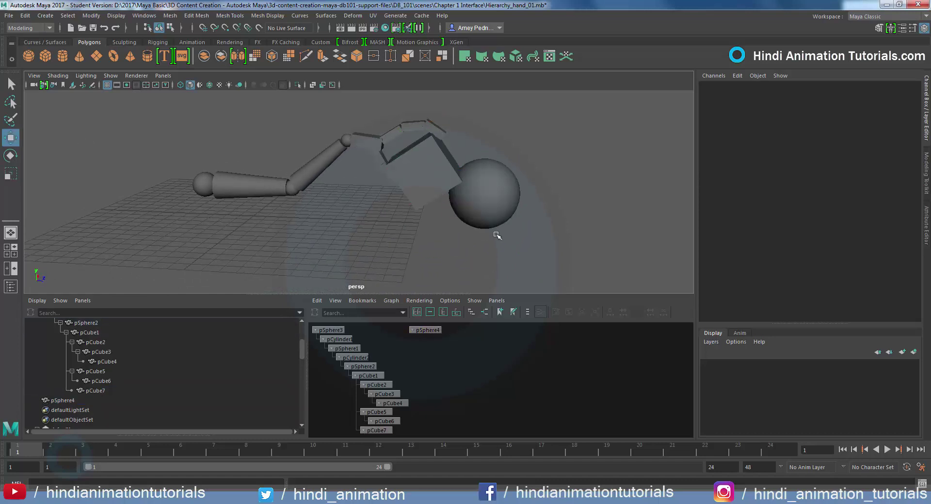
# Unparent pCube7 from the hand so it stands as a separate top-level node in the hierarchy, and clear the selection
pyautogui.click(492, 220)
pyautogui.keyDown('alt'); pyautogui.moveTo(484, 264); pyautogui.dragTo(399, 249); pyautogui.keyUp('alt')
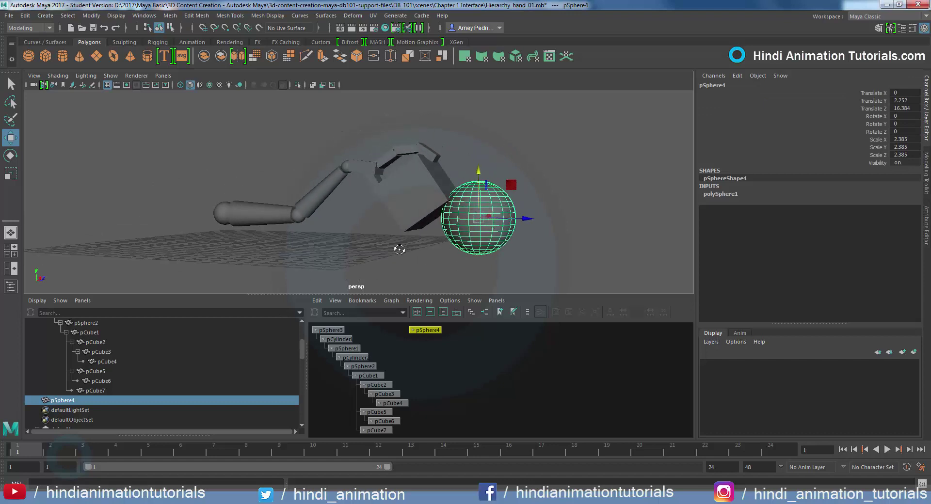
pyautogui.click(376, 431)
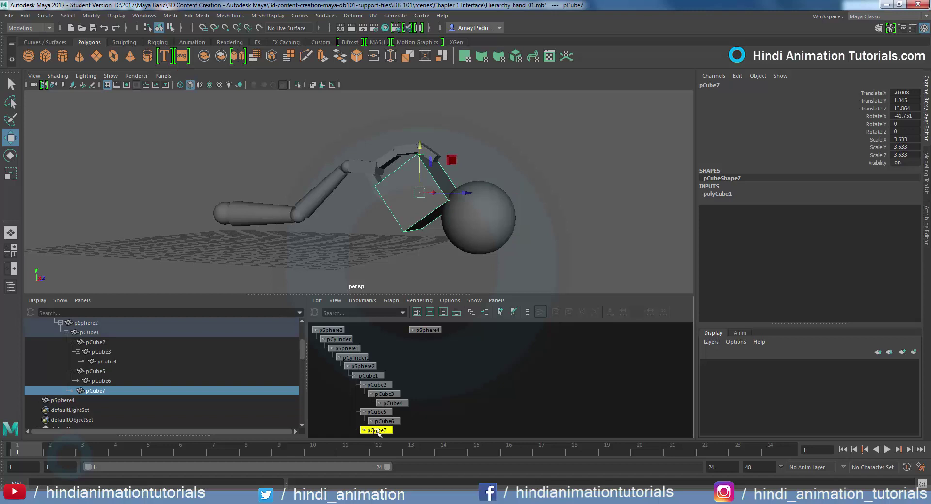
pyautogui.moveTo(378, 432); pyautogui.dragTo(388, 430, button='middle')
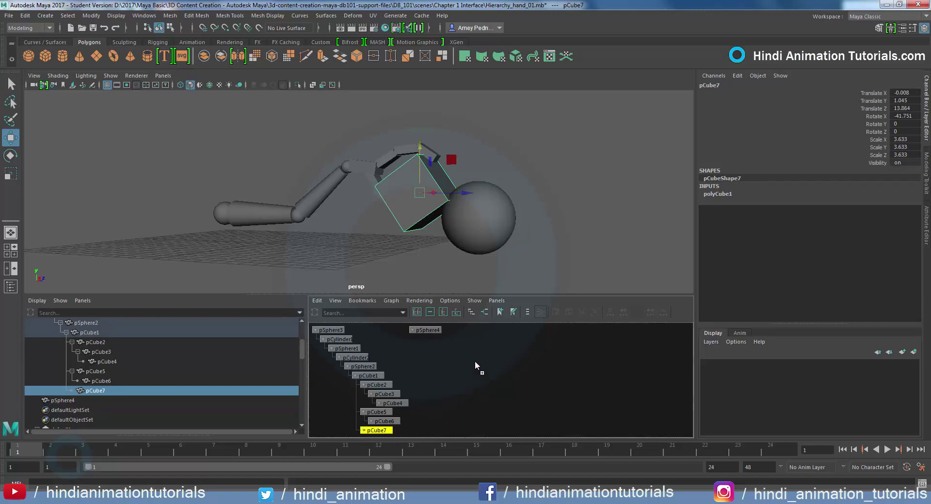
pyautogui.moveTo(475, 353); pyautogui.dragTo(475, 352, button='middle')
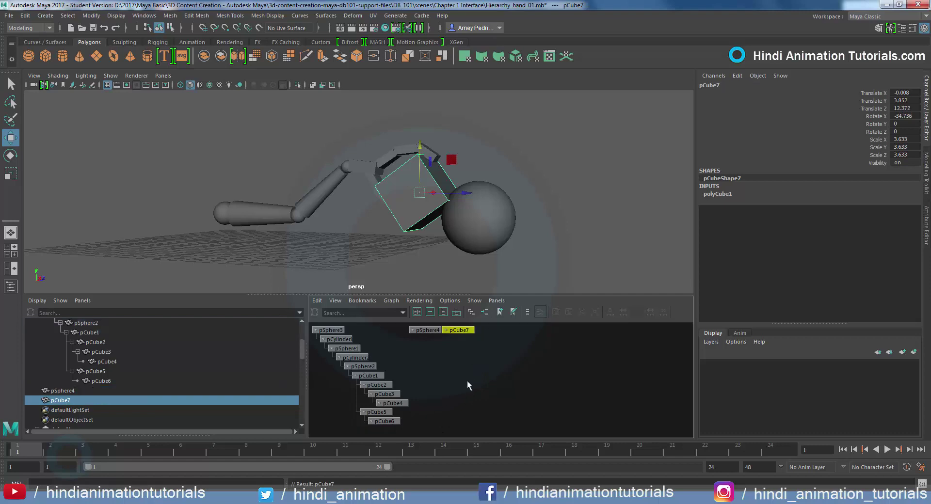
pyautogui.click(460, 354)
# Try rotating the hand (pCube1) separately from the detached cube, and undo the rotation
pyautogui.click(427, 185)
pyautogui.keyDown('alt'); pyautogui.moveTo(443, 248); pyautogui.dragTo(460, 267); pyautogui.keyUp('alt')
pyautogui.click(367, 168)
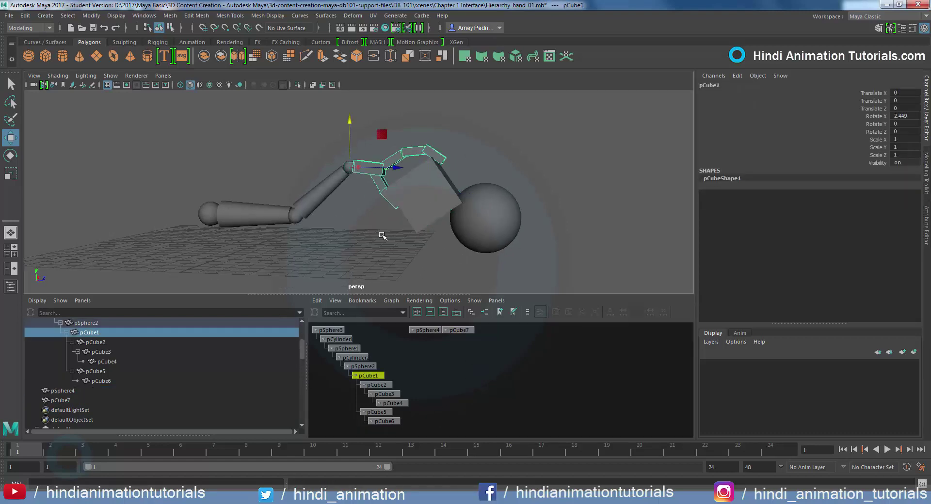
pyautogui.click(11, 155)
pyautogui.moveTo(383, 196); pyautogui.dragTo(391, 183)
pyautogui.hotkey('ctrl', 'z')
# Move the detached cube out of the hand's grip to a spot well beyond the sphere
pyautogui.click(418, 219)
pyautogui.keyDown('alt'); pyautogui.moveTo(418, 220); pyautogui.dragTo(395, 239); pyautogui.keyUp('alt')
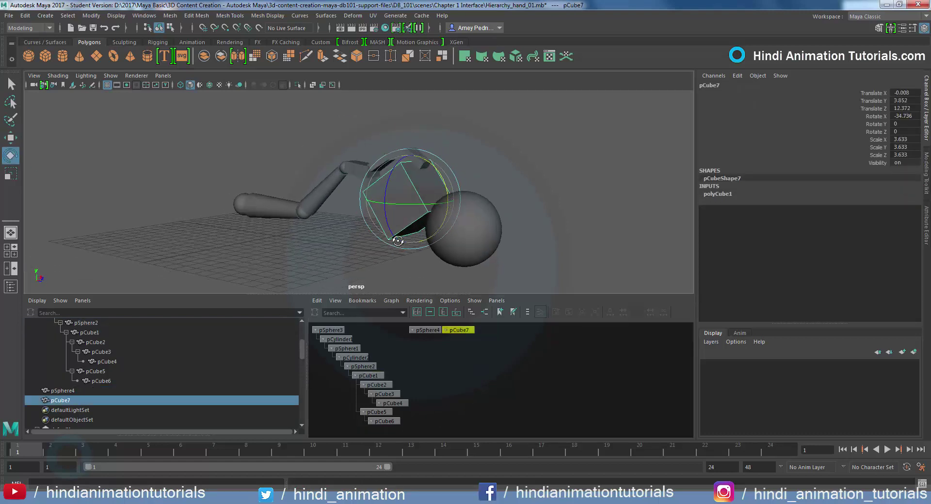
pyautogui.press('w')
pyautogui.moveTo(438, 167); pyautogui.dragTo(468, 244)
# Place the sphere beneath the hand and rotate the hand down over it
pyautogui.click(468, 244)
pyautogui.keyDown('alt'); pyautogui.moveTo(524, 233); pyautogui.dragTo(503, 185); pyautogui.keyUp('alt')
pyautogui.click(362, 170)
pyautogui.press('e')
pyautogui.moveTo(382, 138); pyautogui.dragTo(389, 150)
# Fit the sphere between the fingers, adjust the hand's pose around it, and clear the selection
pyautogui.click(431, 217)
pyautogui.press('w')
pyautogui.moveTo(432, 216); pyautogui.dragTo(417, 214)
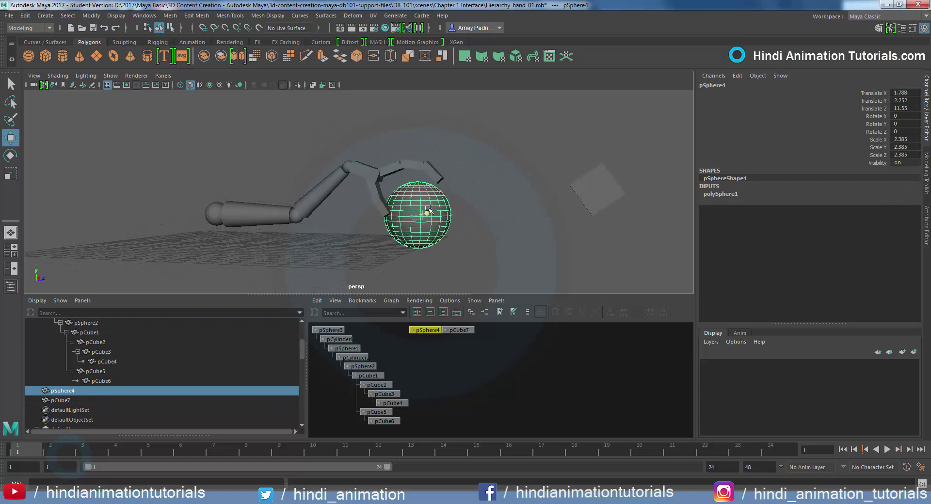
pyautogui.click(364, 170)
pyautogui.press('e')
pyautogui.click(482, 272)
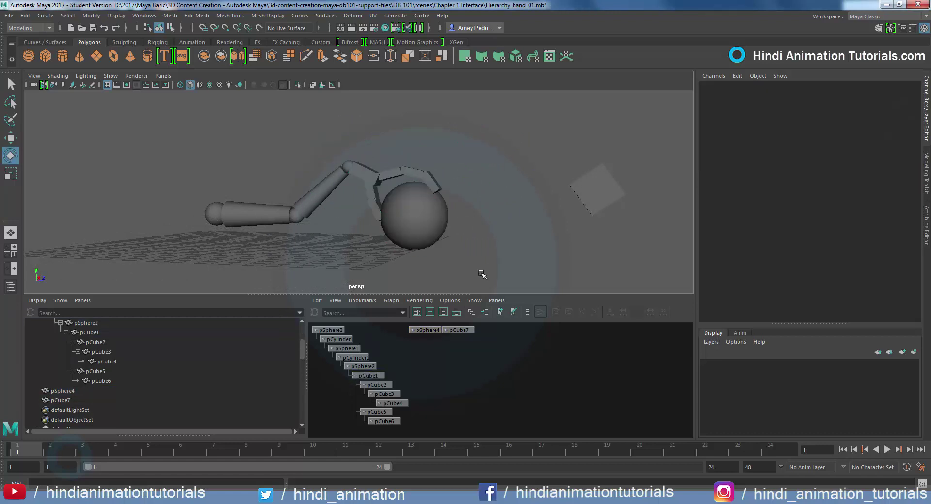
# Parent pSphere4 to the hand node pCube1 in the hierarchy
pyautogui.click(433, 330)
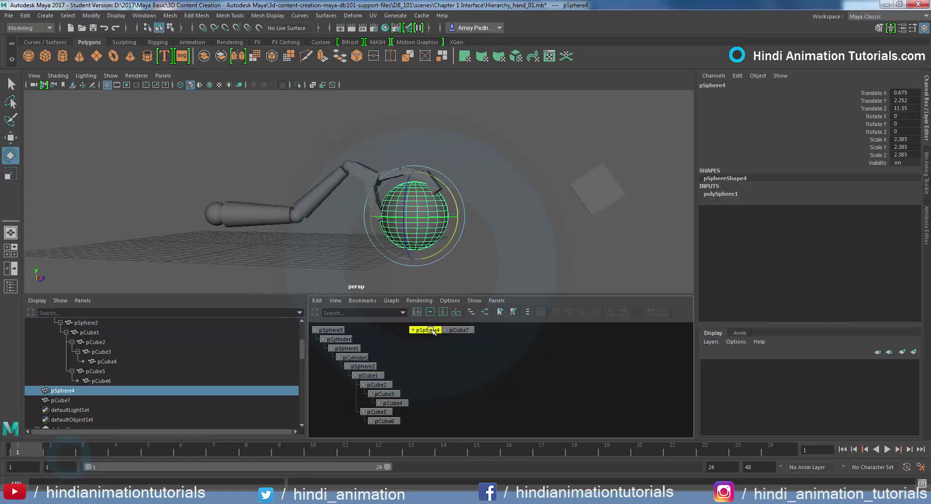
pyautogui.moveTo(430, 330); pyautogui.dragTo(422, 340, button='middle')
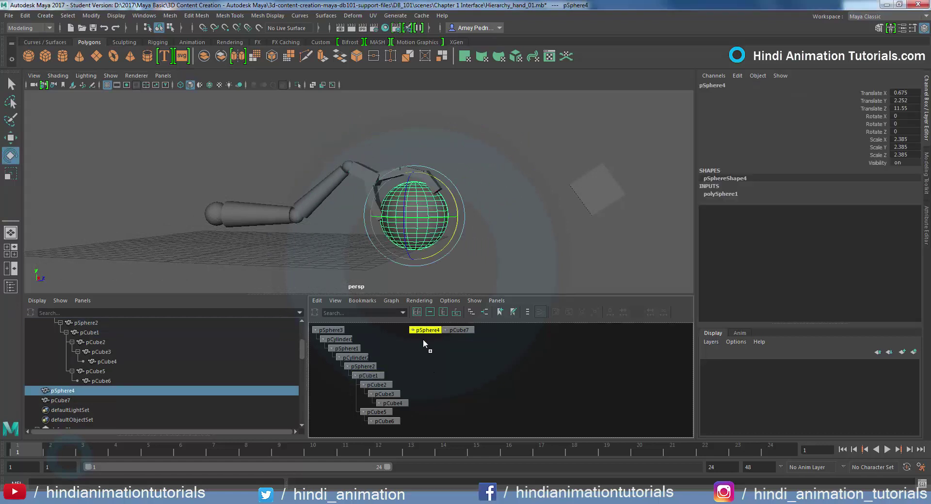
pyautogui.moveTo(377, 374); pyautogui.dragTo(377, 375, button='middle')
# Try rotating the hand together with its child sphere, and undo the rotation
pyautogui.click(377, 374)
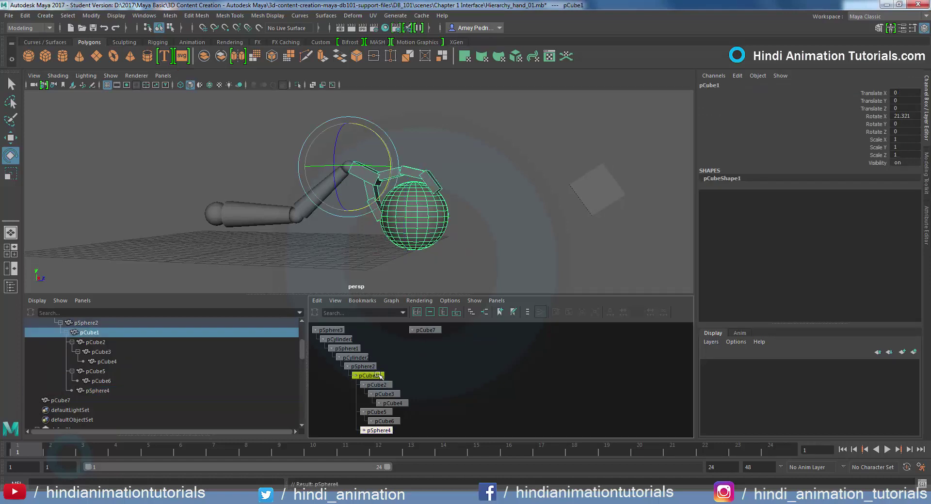
pyautogui.moveTo(386, 147); pyautogui.dragTo(387, 123)
pyautogui.hotkey('ctrl', 'z')
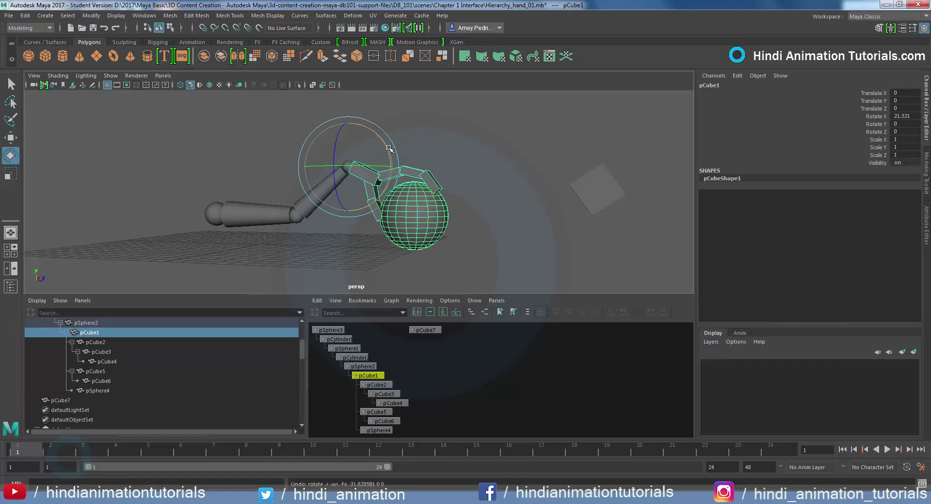
# Rotate the elbow and the shoulder sphere to swing the arm with the held sphere, and clear the selection
pyautogui.click(310, 216)
pyautogui.moveTo(333, 237); pyautogui.dragTo(262, 237)
pyautogui.click(220, 219)
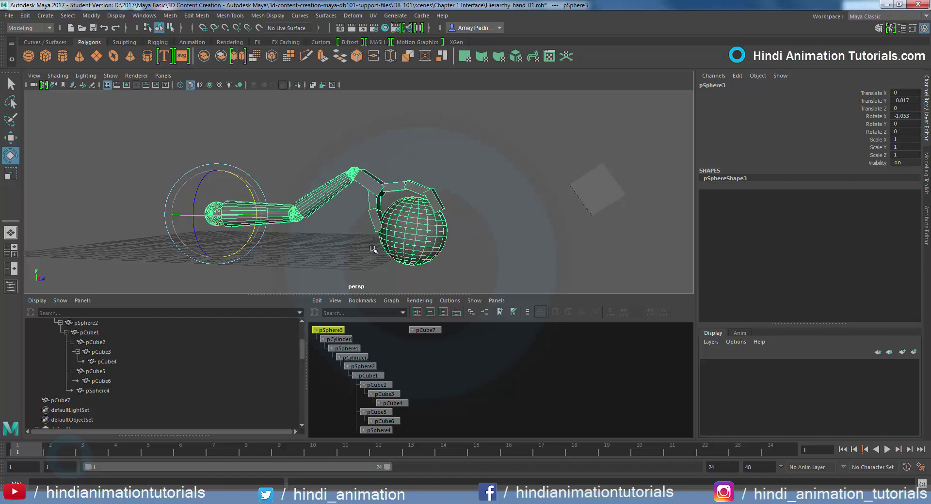
pyautogui.click(352, 258)
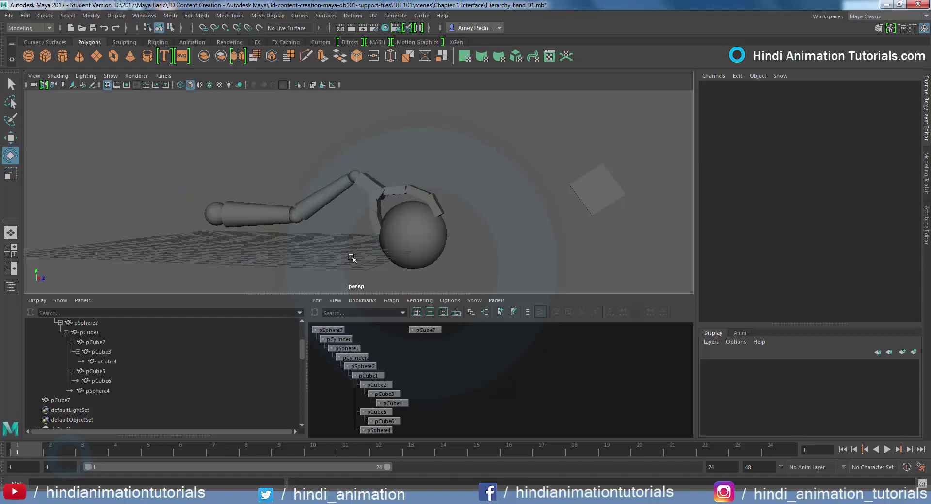